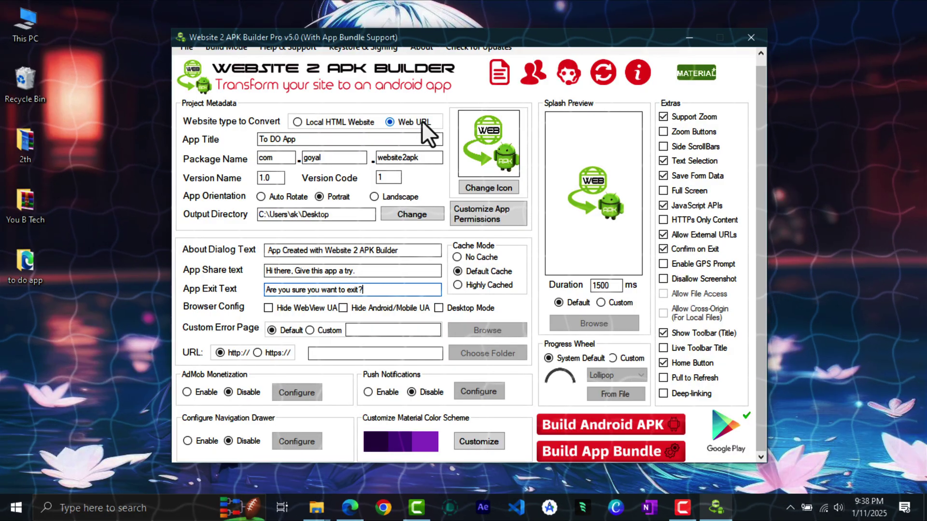
left_click(258, 353)
left_click(378, 353)
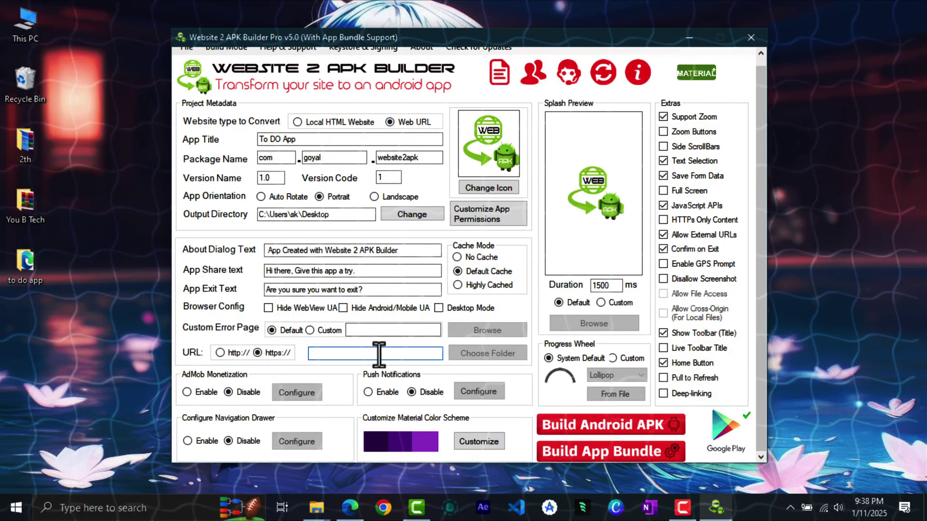
left_click(330, 121)
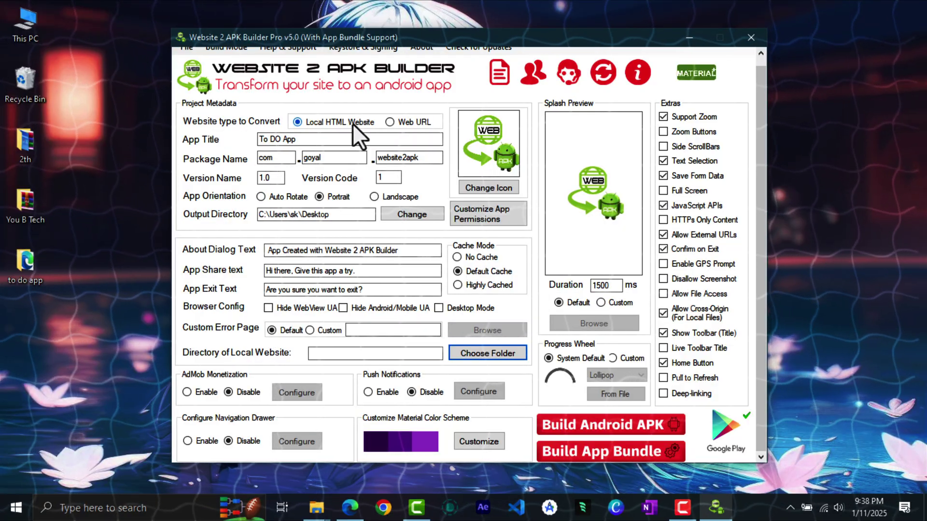
Open index.html from the to do app folder on the desktop and add the task "dfhgrgh" in the To-Do App
double_click(25, 263)
double_click(331, 212)
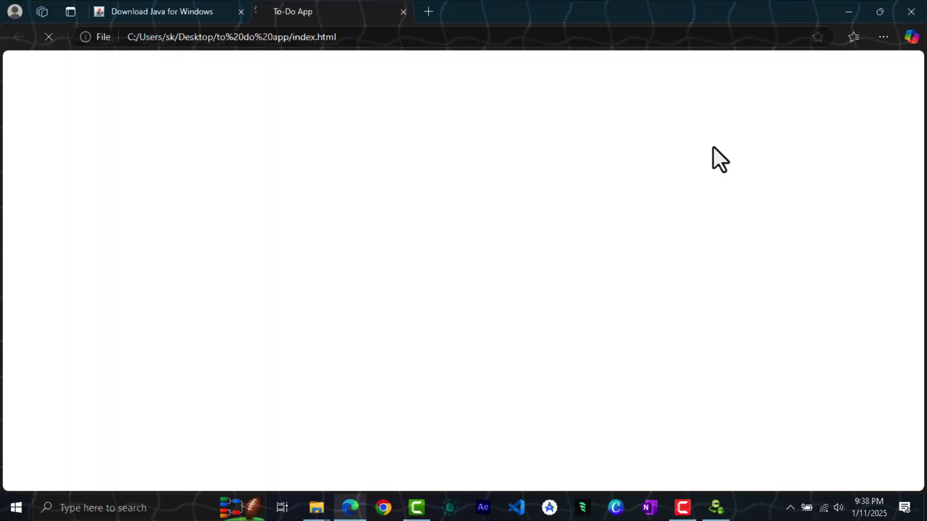
left_click(323, 128)
type("dfhgrgh")
left_click(411, 127)
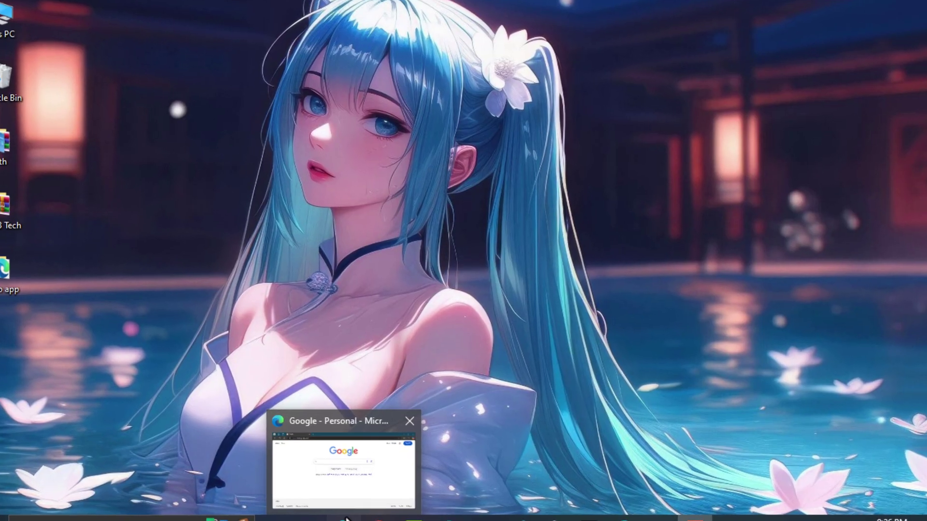
Switch to Microsoft Edge and search Google for "java for windows"
left_click(354, 504)
left_click(296, 195)
type("java")
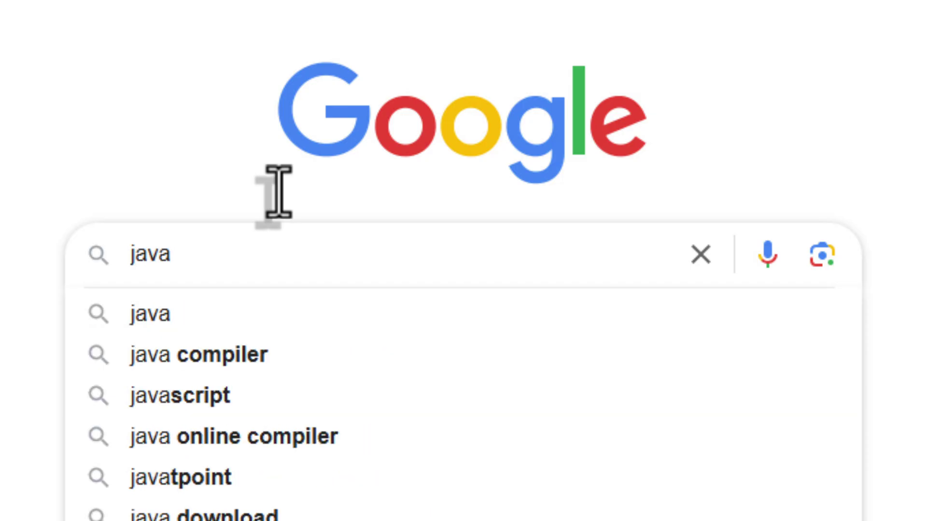
type(" fo")
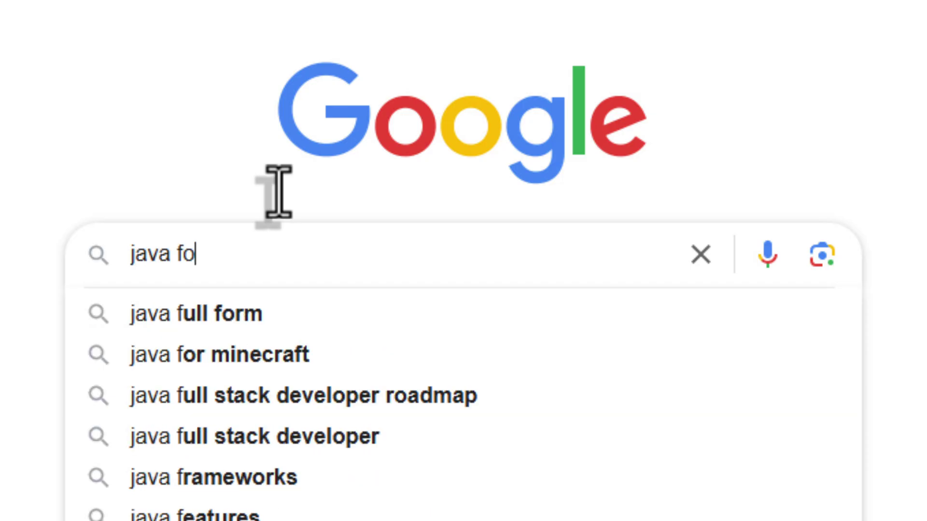
type("r wind")
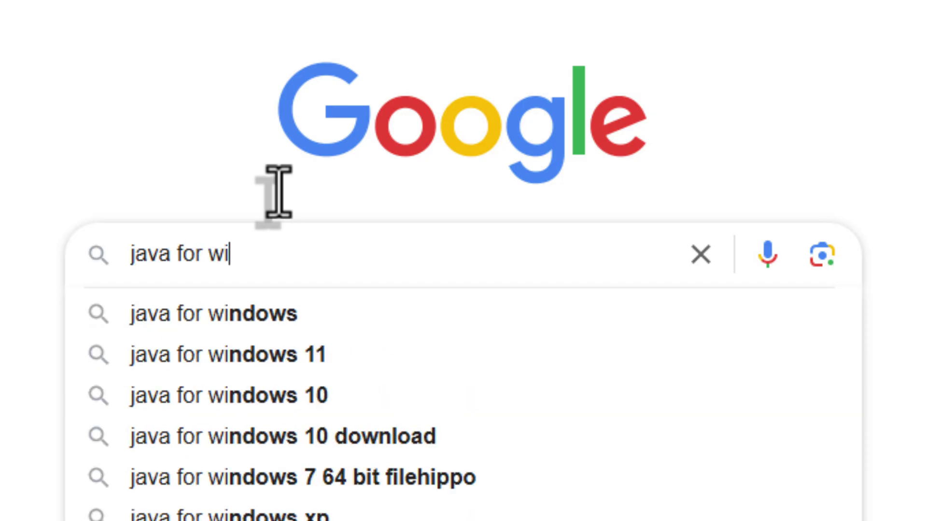
left_click(320, 305)
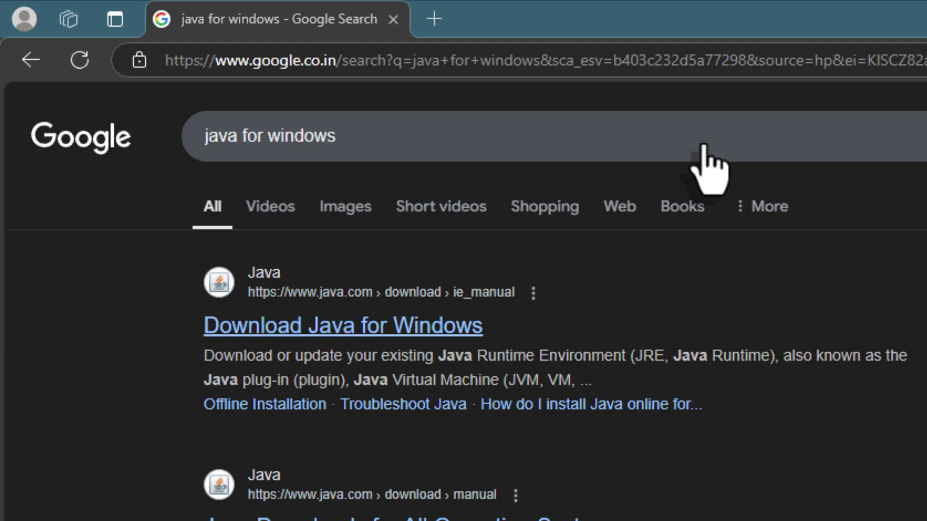
Download the Java installer from the Download Java for Windows search result and minimize the browser
left_click(429, 328)
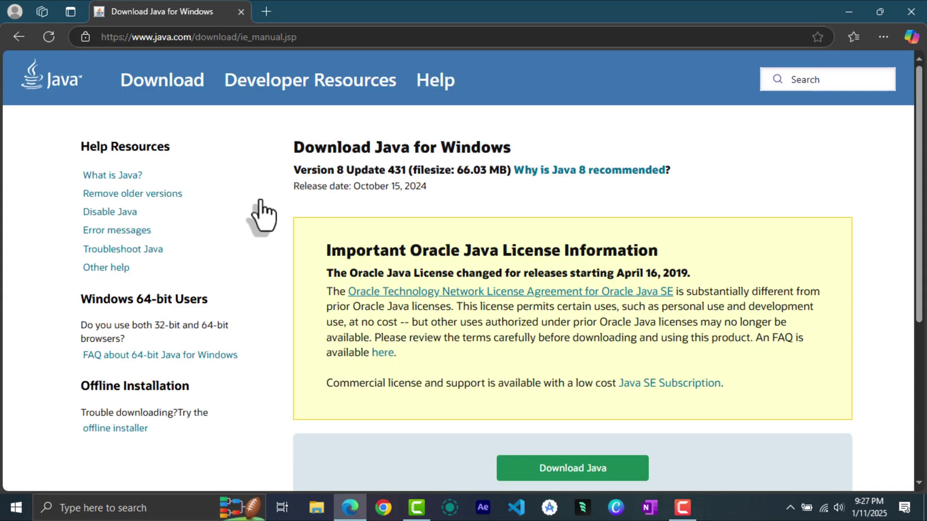
scroll(393, 258, "down", 3)
left_click(601, 340)
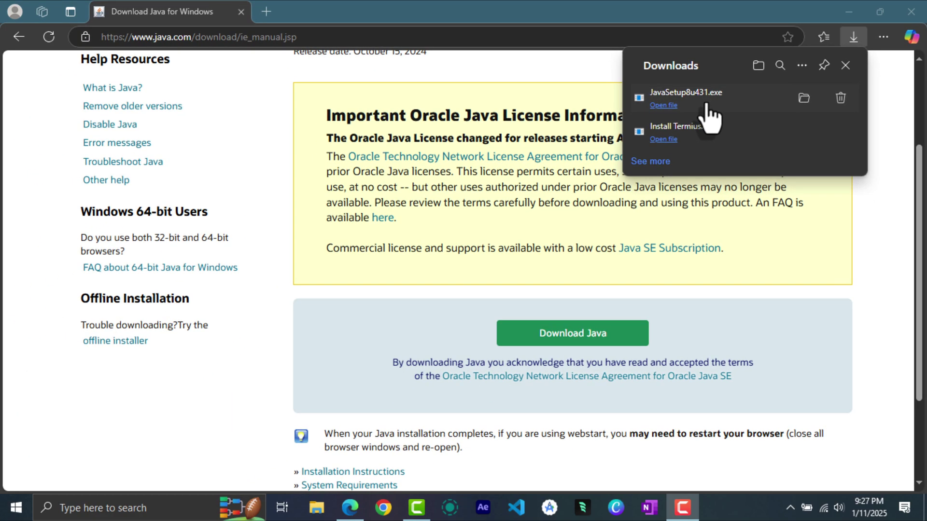
left_click(794, 97)
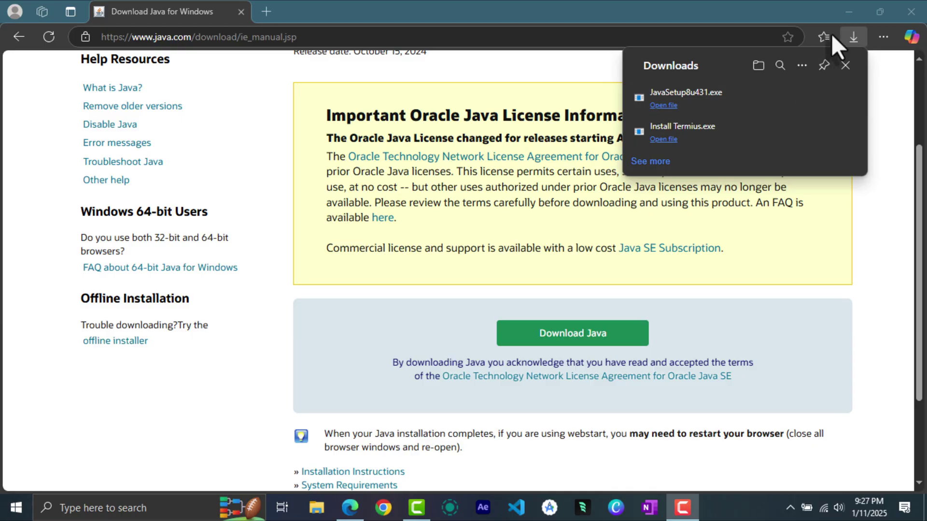
left_click(846, 12)
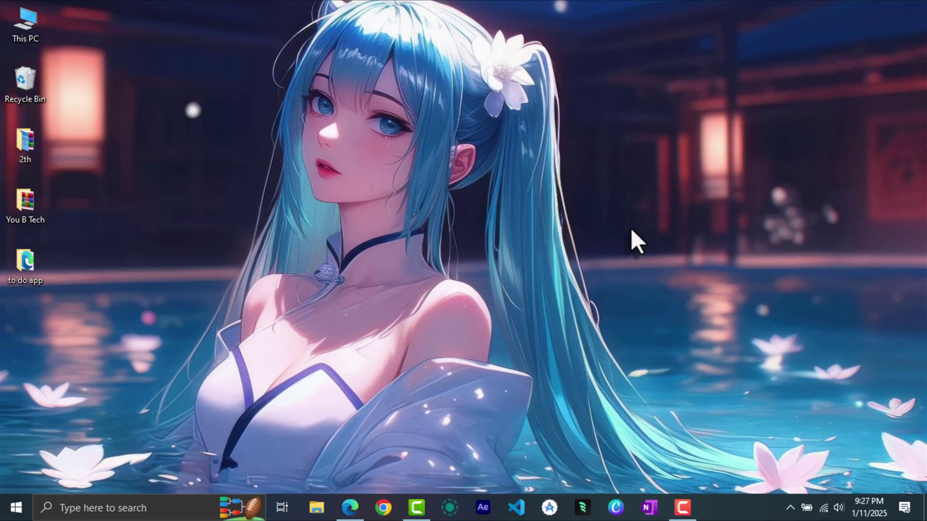
Open the You B Tech folder on the desktop and delete its existing Application by YBT folder
double_click(37, 203)
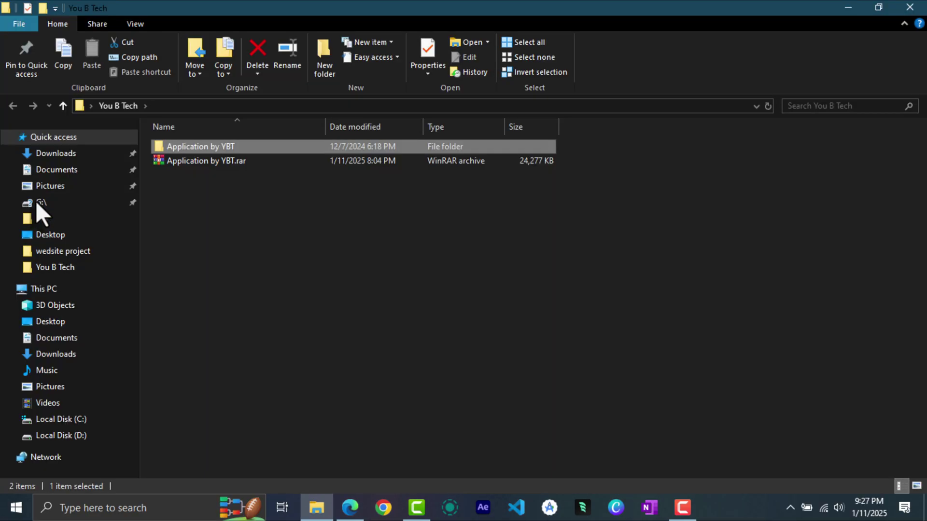
key("Delete")
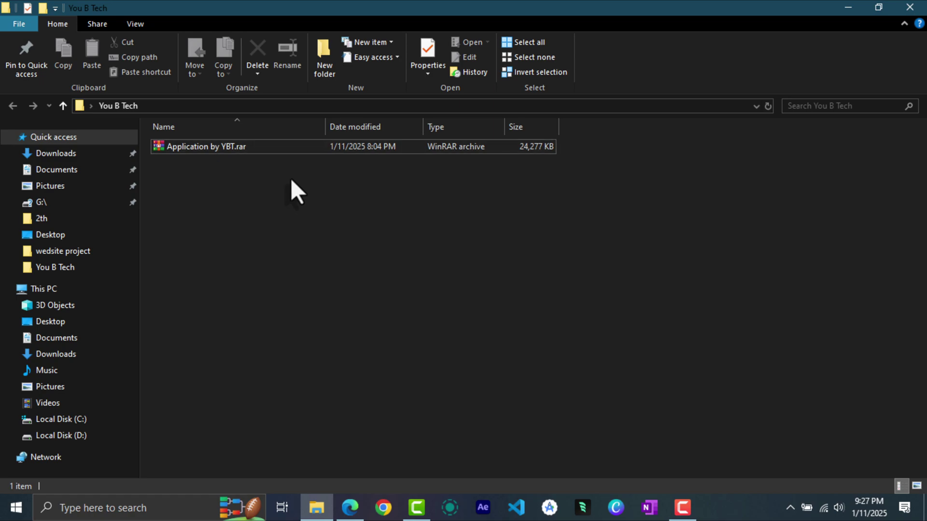
Extract Application by YBT.rar into the current folder and open the extracted Application by YBT folder
right_click(259, 150)
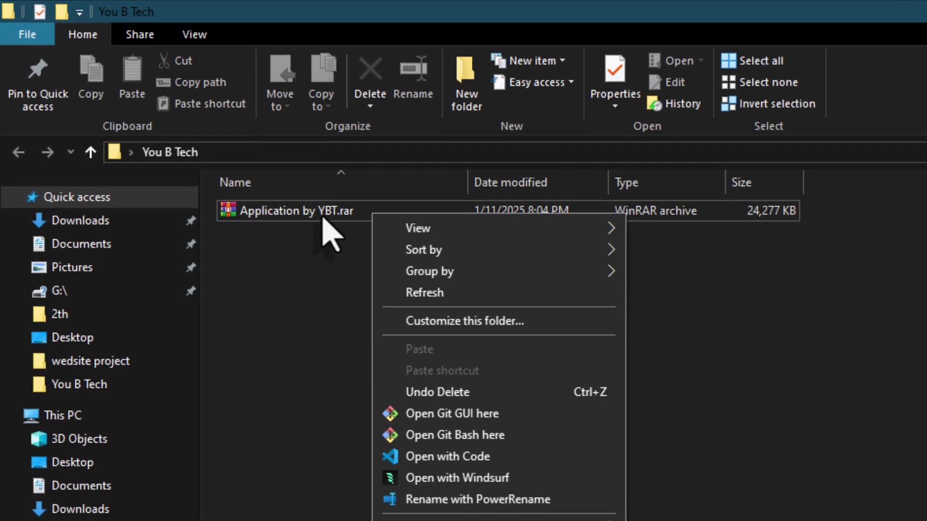
left_click(222, 150)
right_click(333, 226)
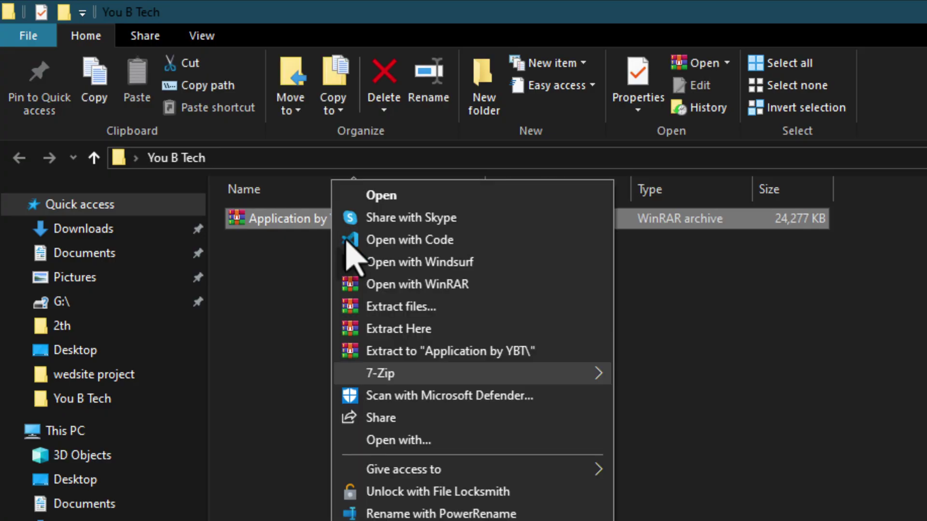
left_click(441, 328)
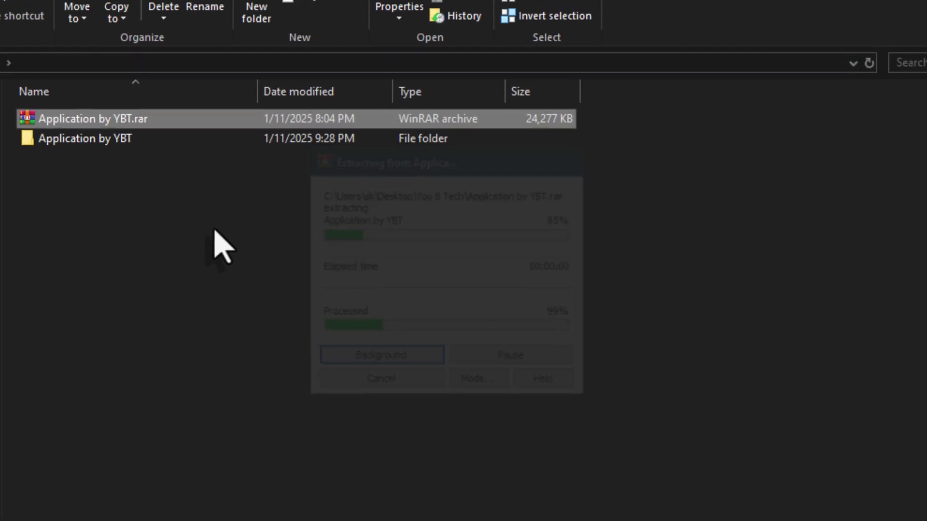
double_click(236, 161)
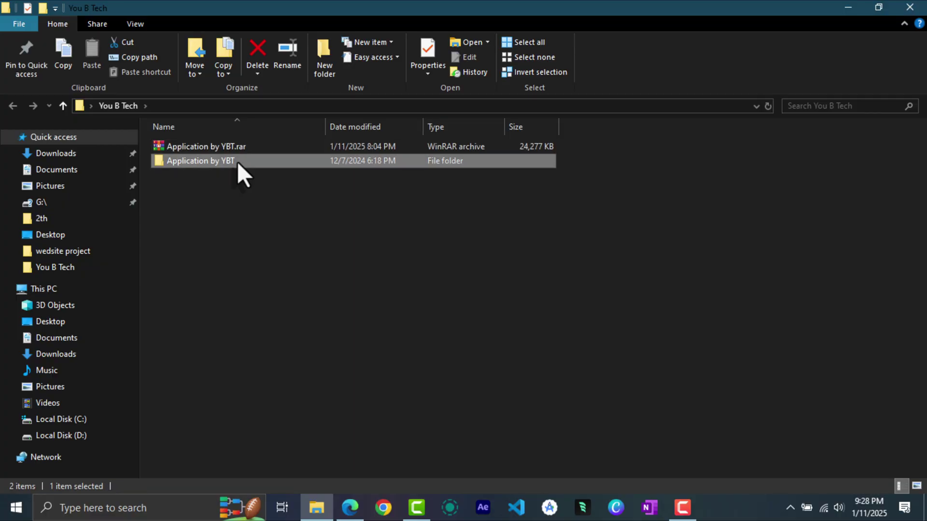
Examine the readme file and the two Website 2 APK Builder executables in the Application by YBT folder at a larger icon size
left_click_drag(205, 236, 216, 100)
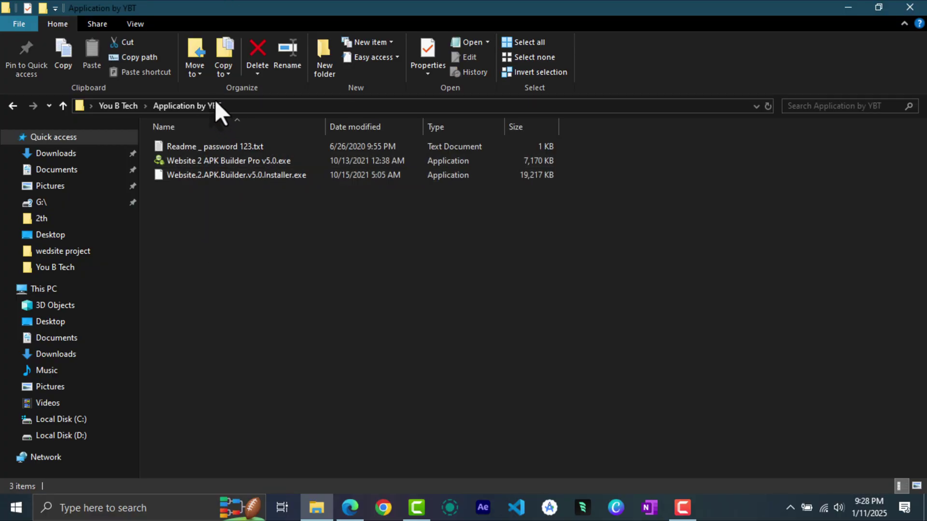
left_click(234, 146)
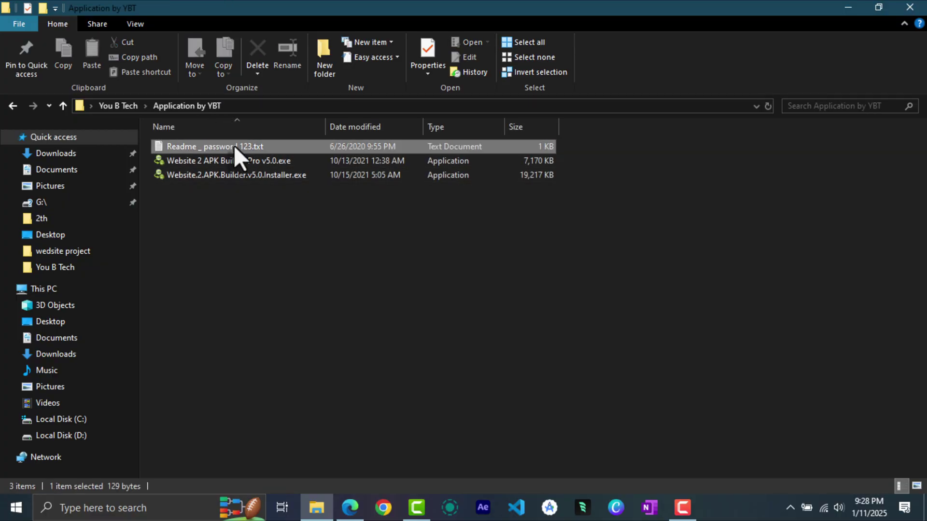
left_click(213, 196)
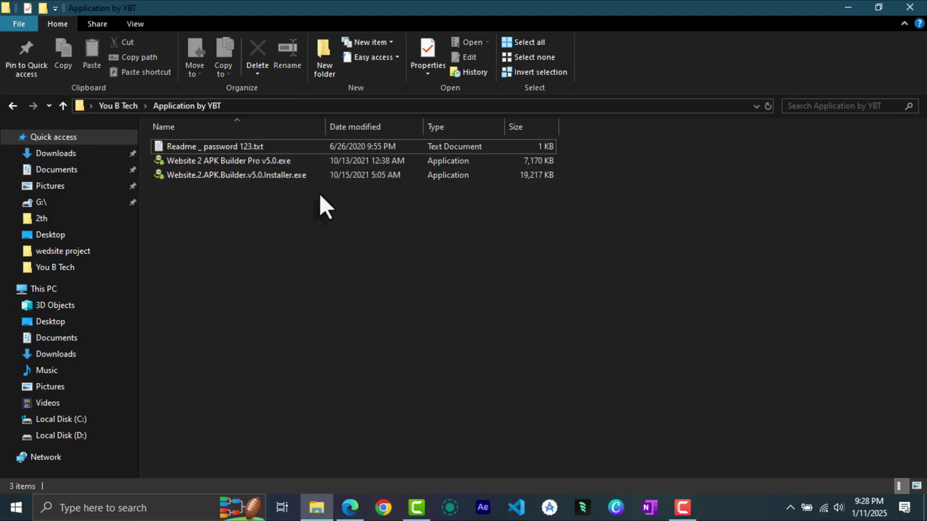
left_click_drag(319, 196, 305, 244)
scroll(303, 315, "up", 3, "ctrl")
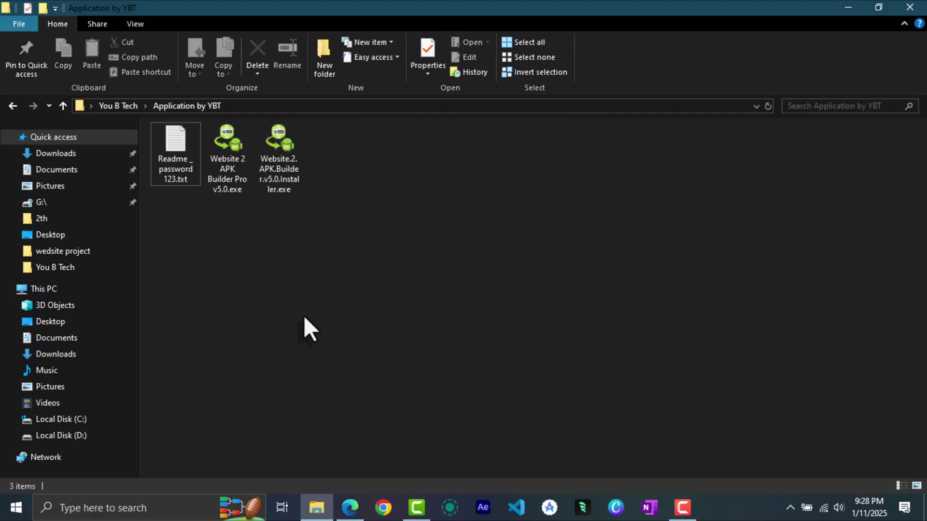
scroll(303, 314, "up", 1, "ctrl")
left_click_drag(358, 150, 231, 149)
left_click(246, 248)
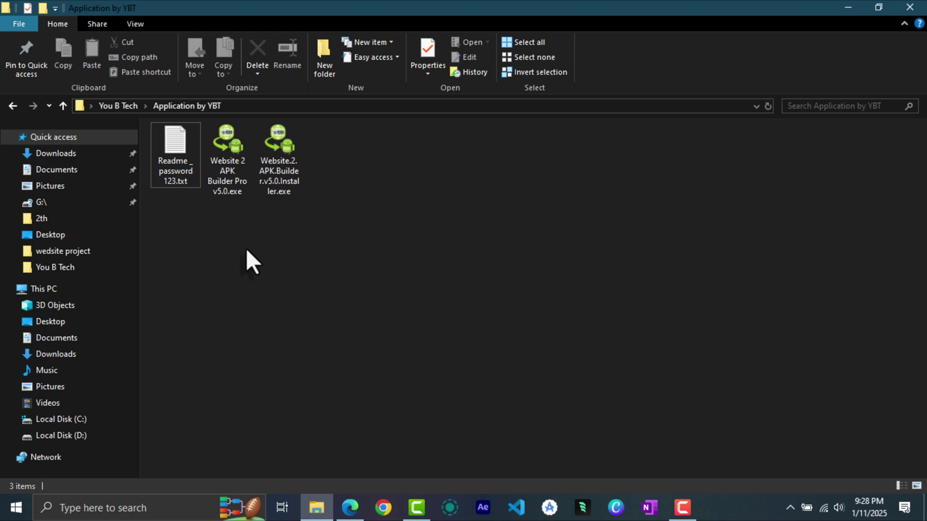
left_click(242, 164)
left_click(276, 165)
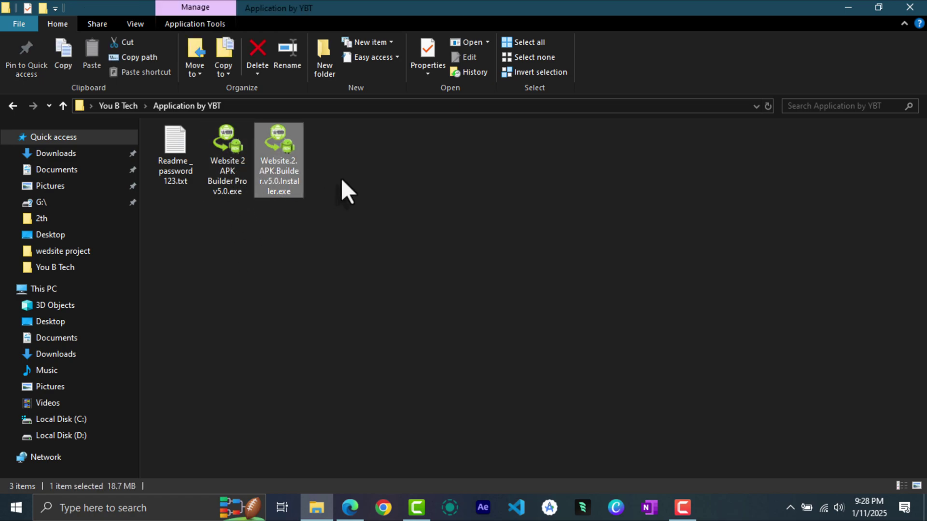
Install Website 2 APK Builder Pro version 5.0 with its installer, accepting the license agreement and finishing without launching the program
double_click(283, 159)
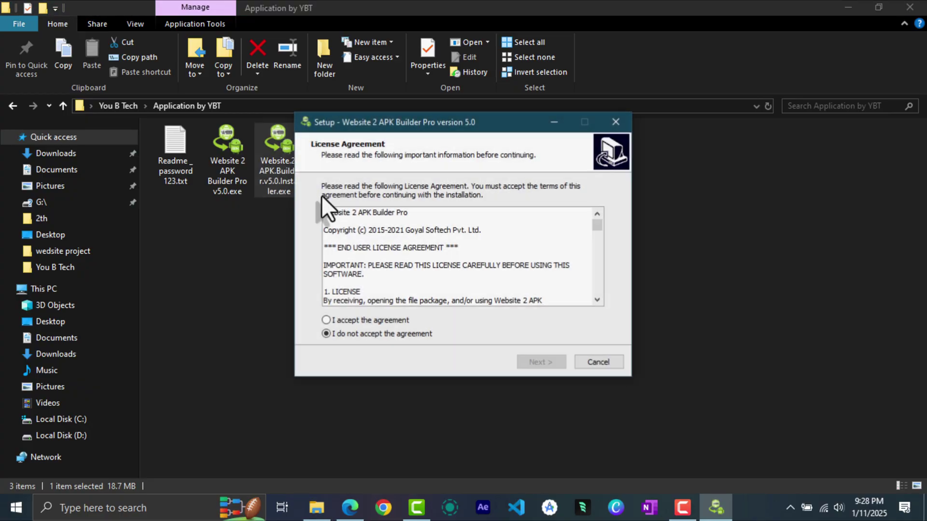
left_click(363, 321)
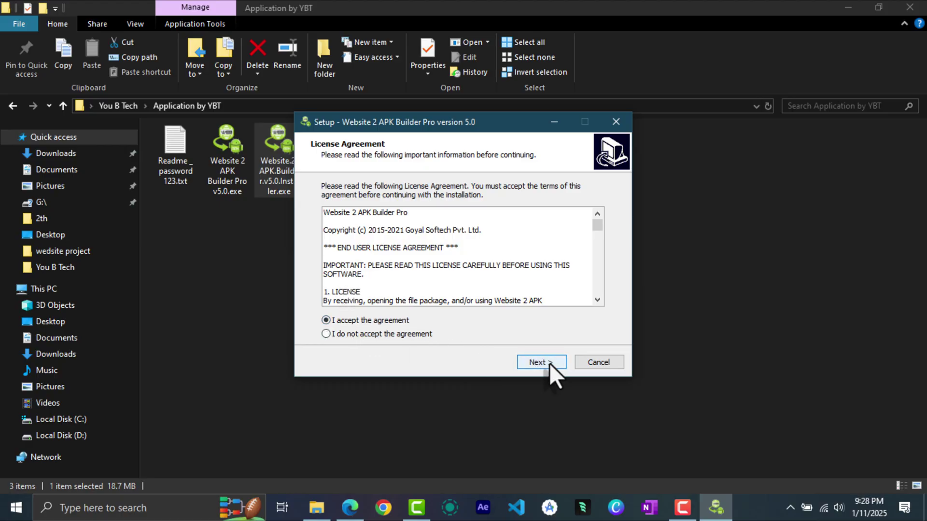
left_click(549, 364)
left_click(549, 364)
left_click(550, 364)
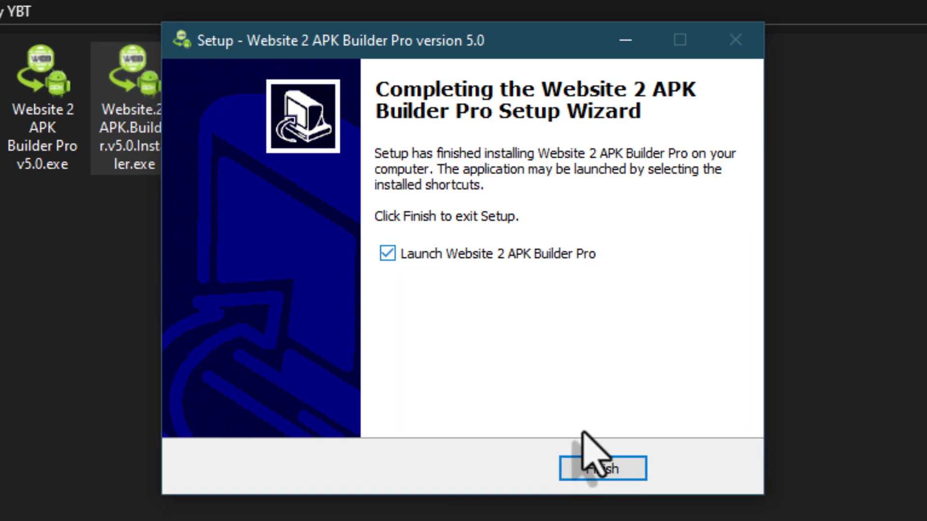
left_click(433, 258)
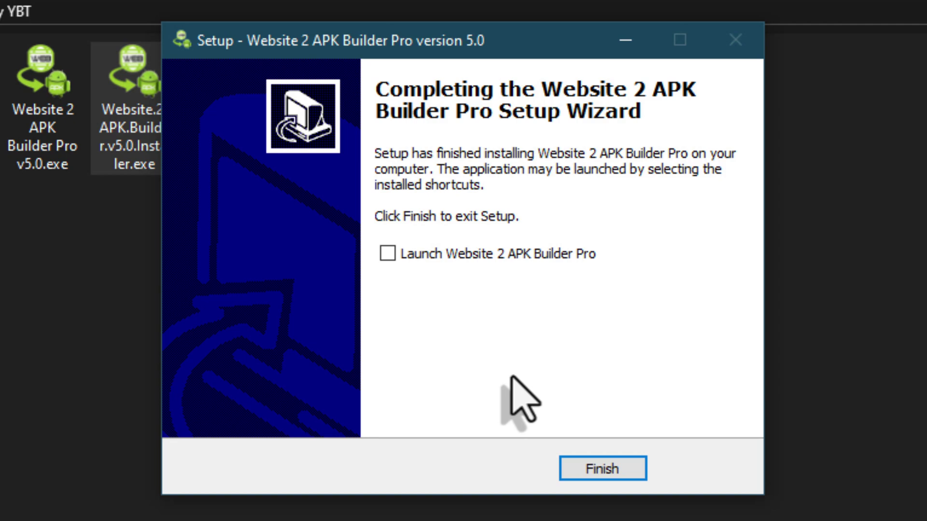
left_click(601, 472)
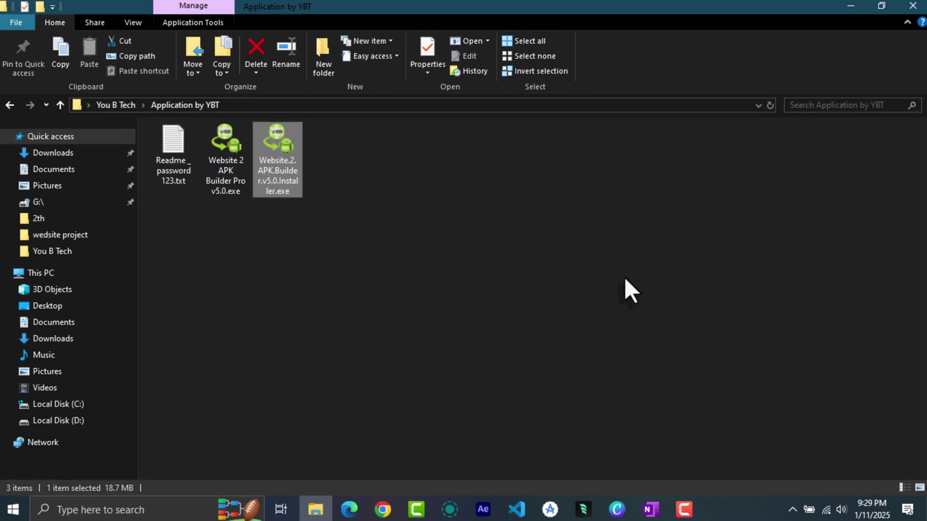
Restore the folder window to a smaller size and move Website 2 APK Builder Pro v5.0.exe from it to the desktop
left_click(880, 7)
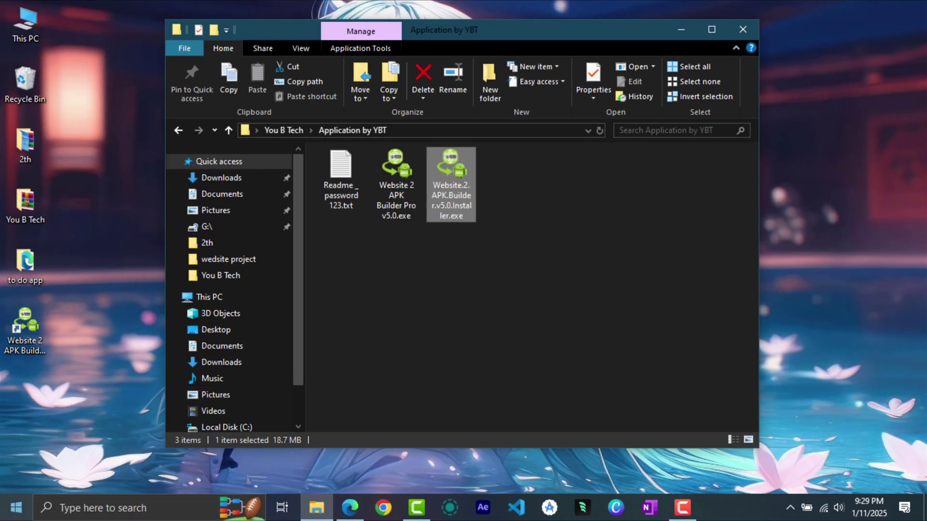
key("super")
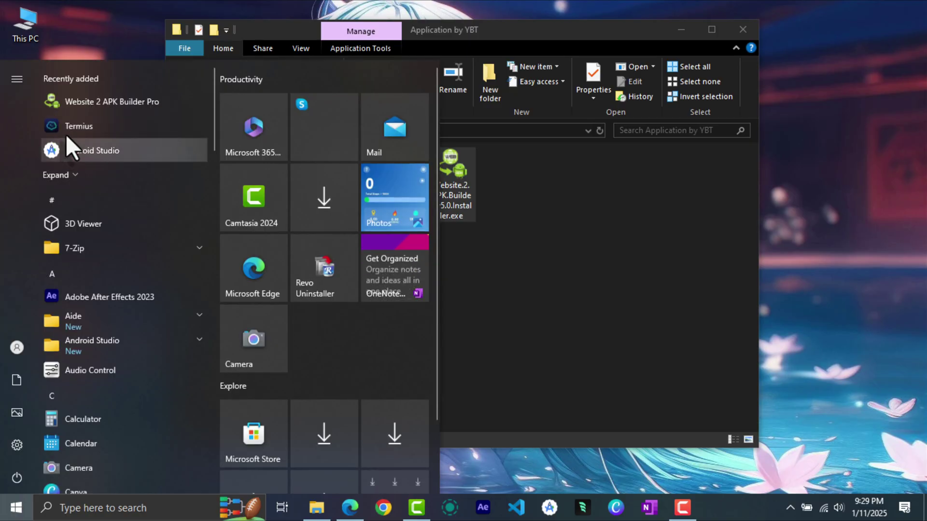
left_click_drag(91, 98, 16, 90)
left_click_drag(390, 176, 39, 360)
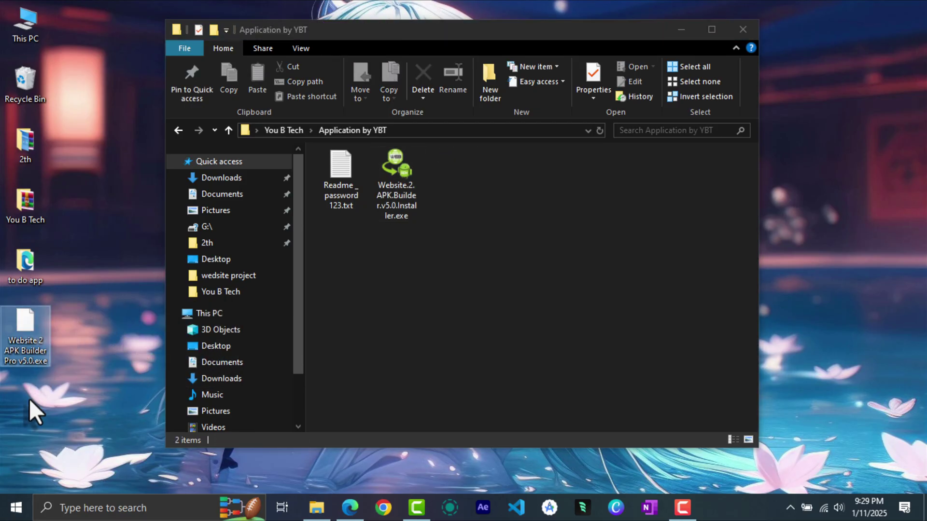
Launch the installed Website 2 APK Builder Pro and minimize the Application by YBT folder window
left_click(16, 507)
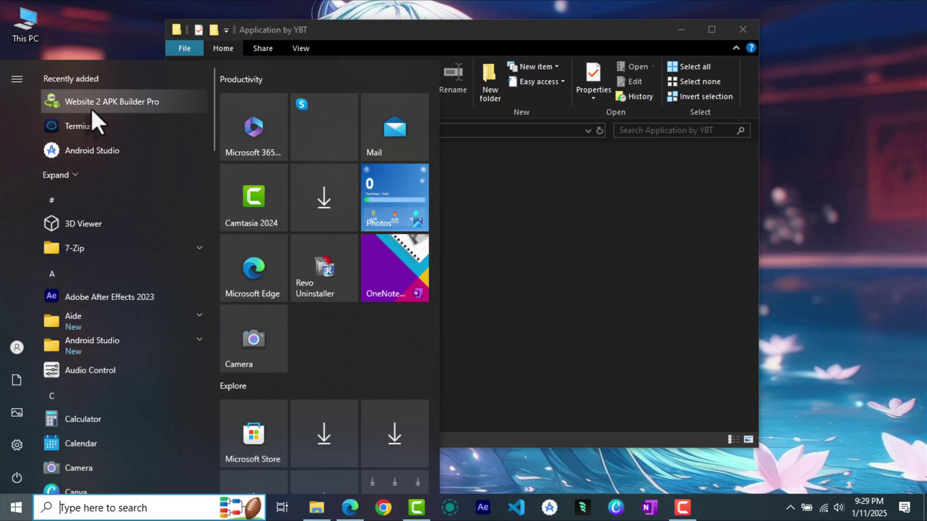
left_click(92, 105)
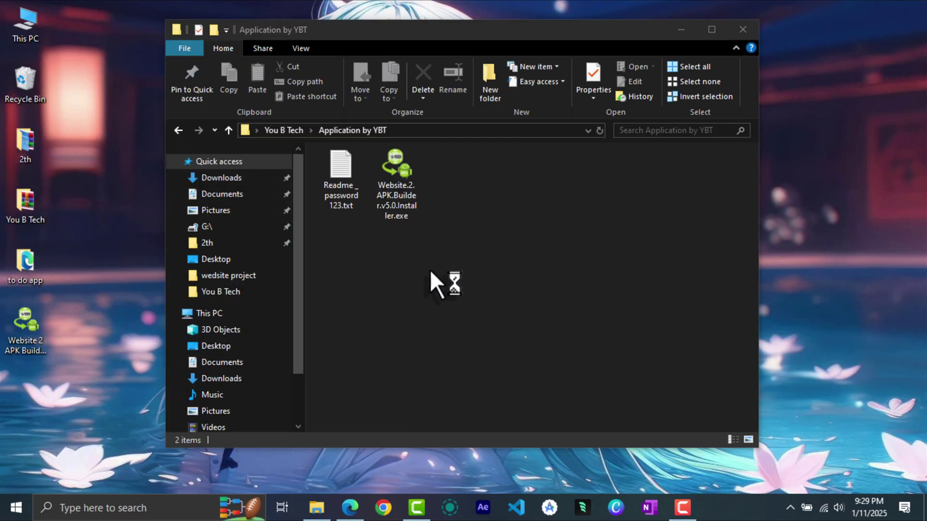
left_click(681, 30)
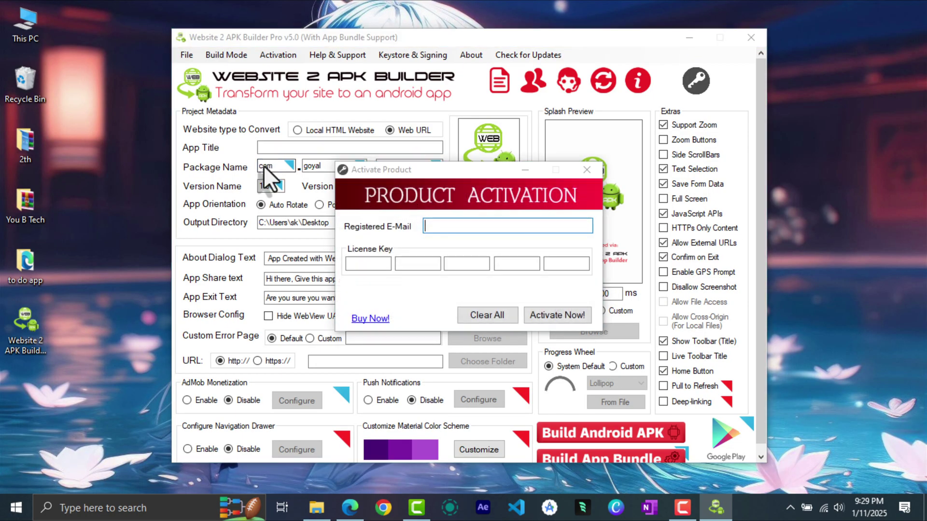
Dismiss the Product Activation dialog without entering any details and close Website 2 APK Builder Pro
left_click(588, 170)
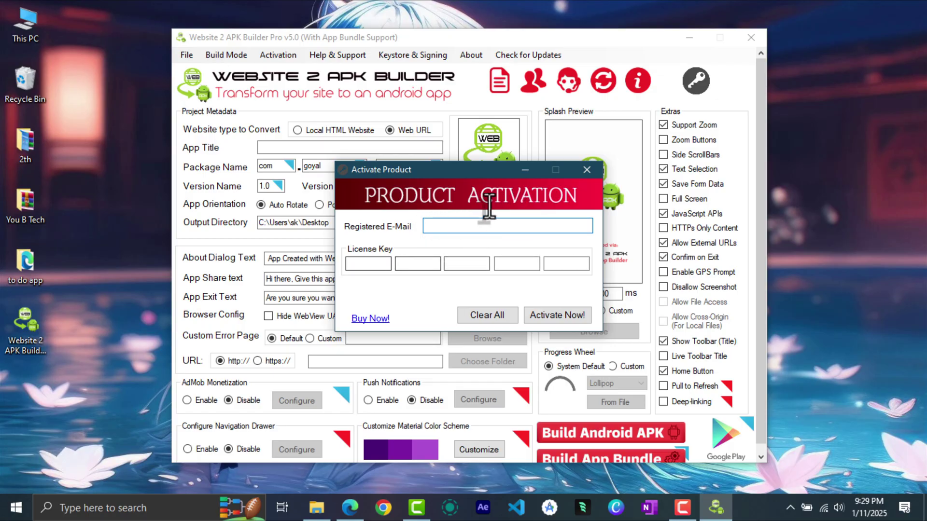
left_click(586, 167)
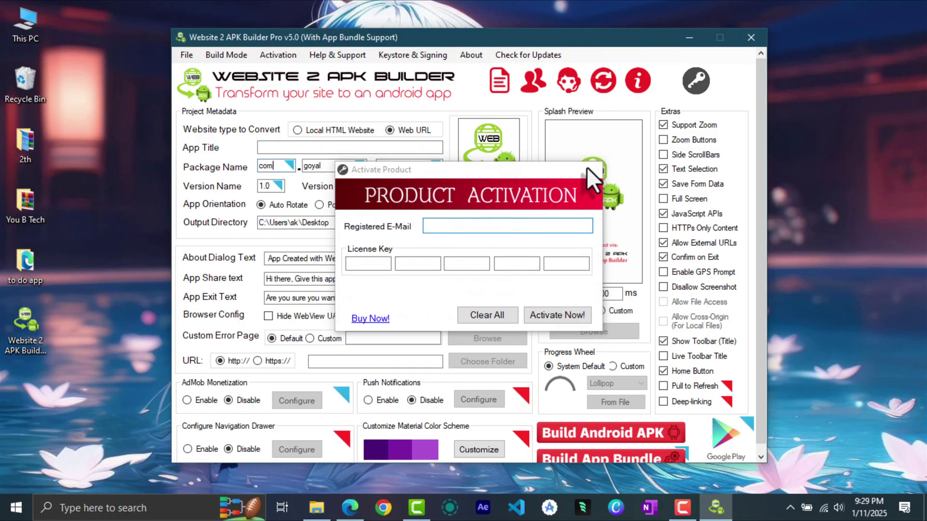
left_click(751, 37)
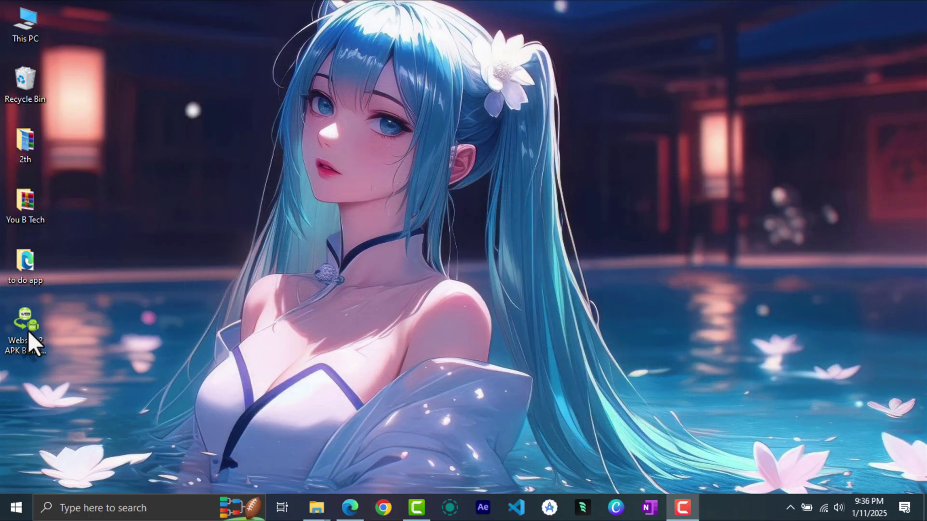
Try to launch the Website 2 APK Builder Pro executable directly from the desktop
double_click(27, 331)
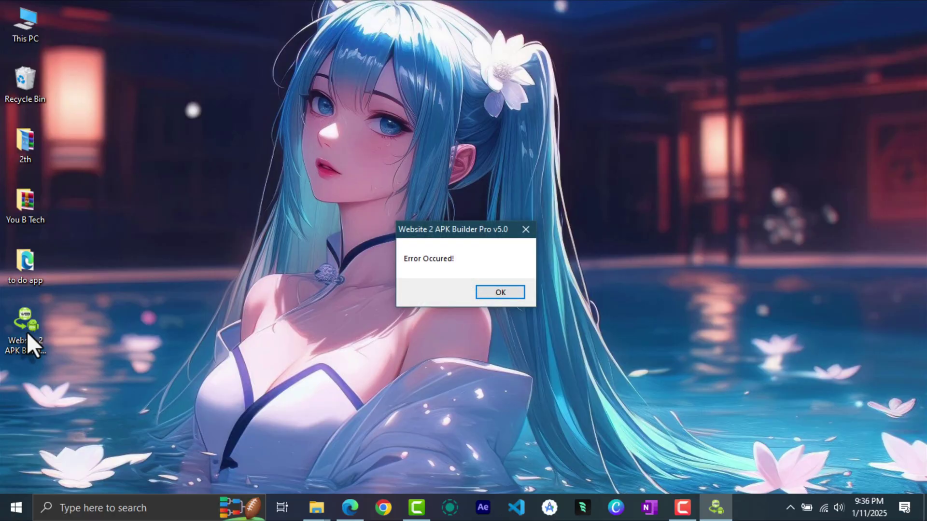
left_click(497, 293)
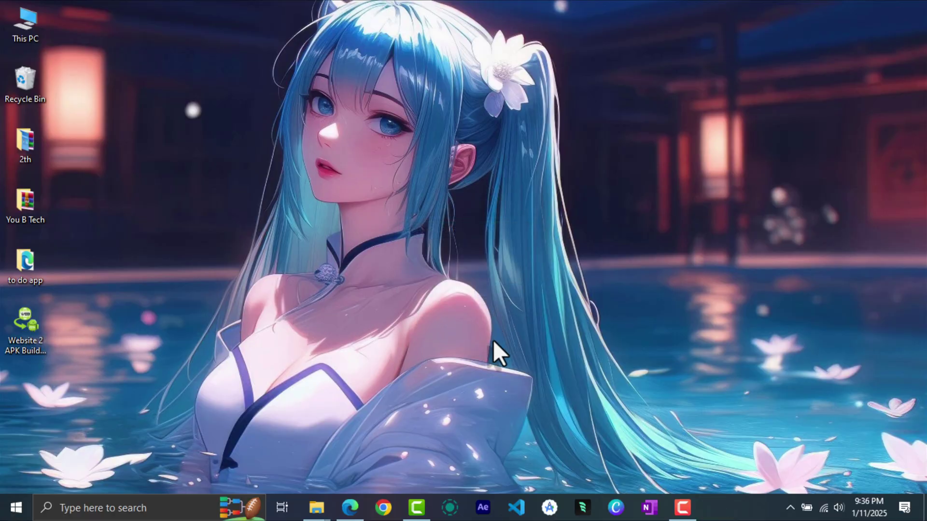
double_click(31, 346)
left_click(494, 293)
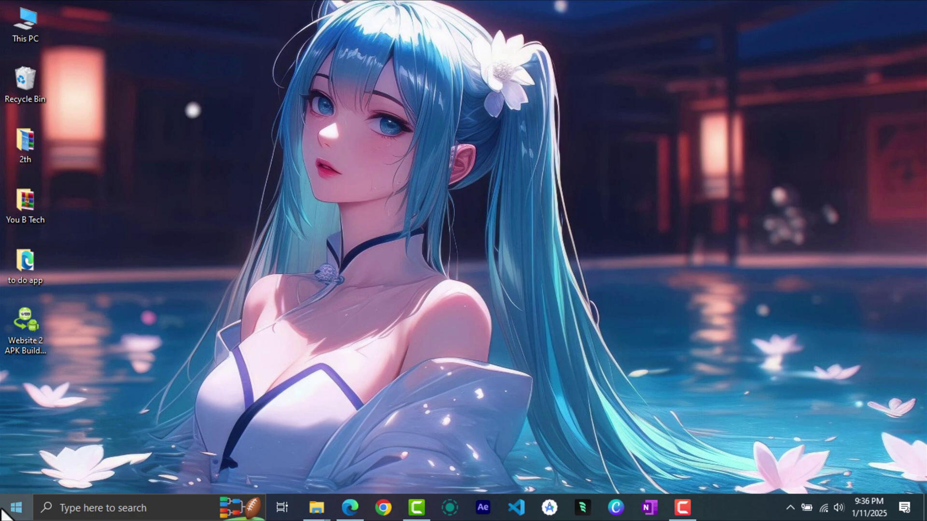
Open the file location of the recently added Website 2 APK Builder Pro Start menu entry
left_click(16, 506)
right_click(107, 124)
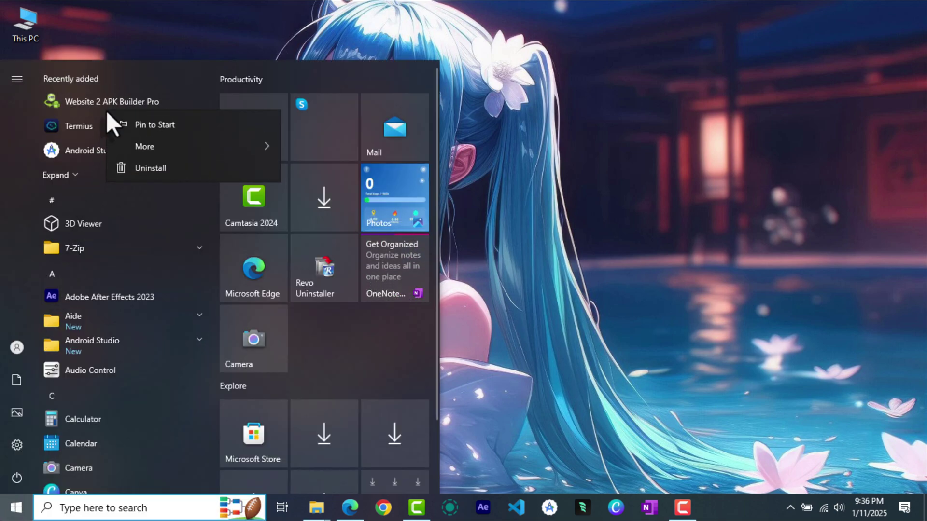
right_click(73, 103)
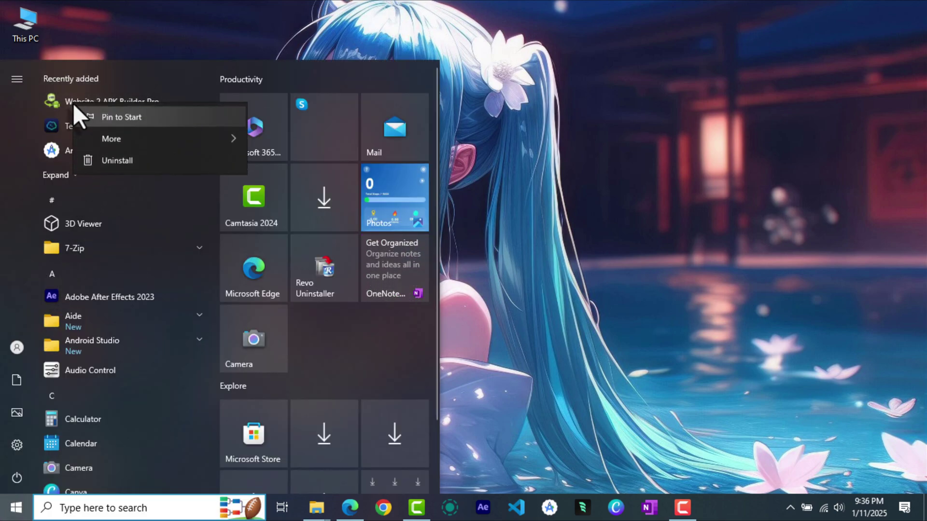
key("Down")
key("Down")
key("Right")
key("Down")
key("Down")
key("Down")
key("Down")
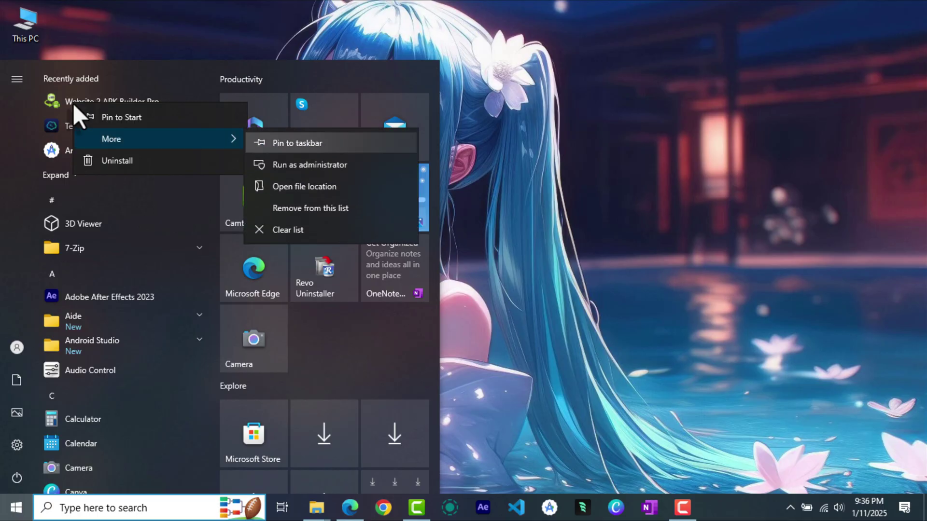
key("Up")
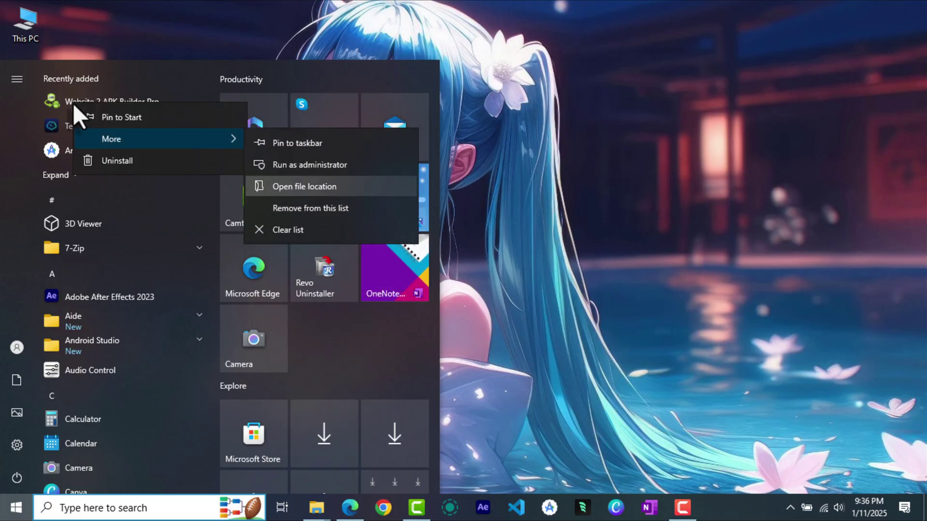
left_click(356, 190)
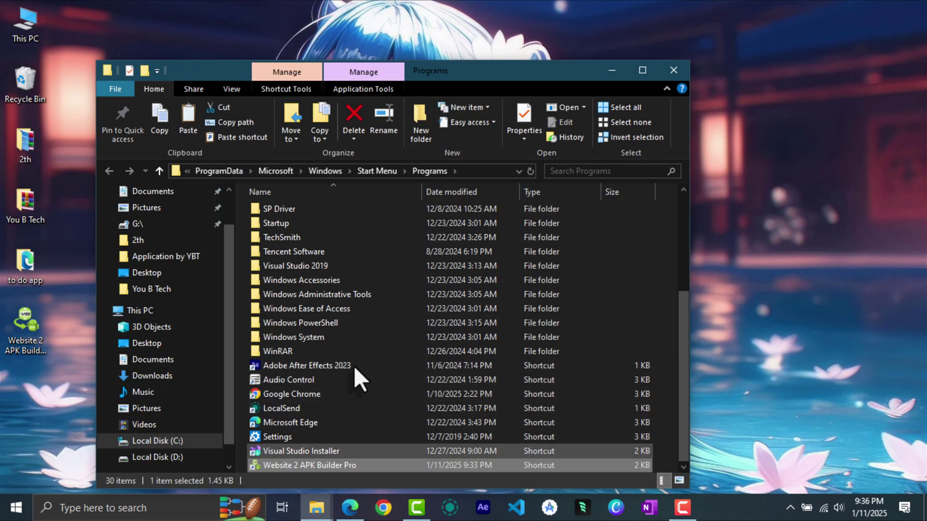
Open the installation folder that the Website 2 APK Builder Pro shortcut in the Programs folder points to
right_click(335, 467)
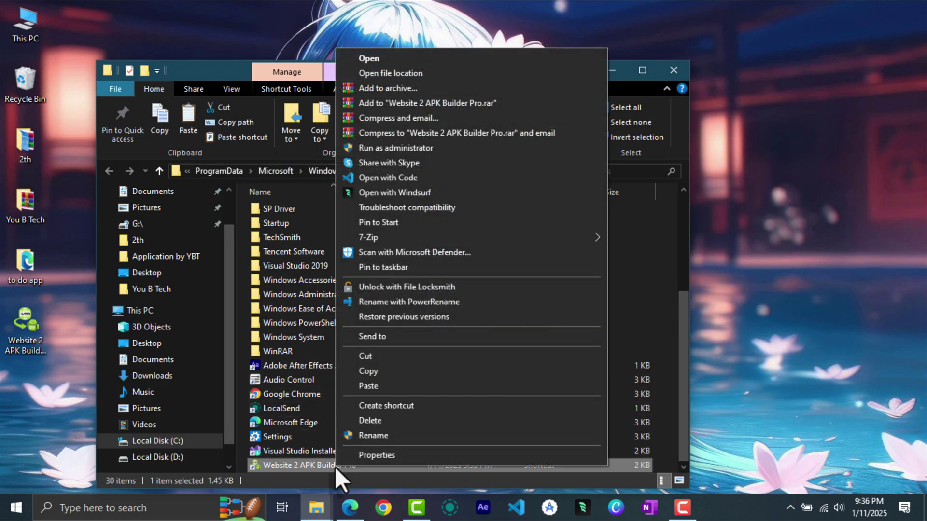
key("Up")
key("Up")
key("Up")
key("Up")
key("Up")
key("Up")
key("Up")
key("Up")
key("Up")
key("Up")
key("Up")
key("Up")
key("Up")
key("Up")
key("Up")
key("Up")
key("Up")
key("Up")
key("Up")
key("Up")
left_click(422, 74)
left_click(324, 338)
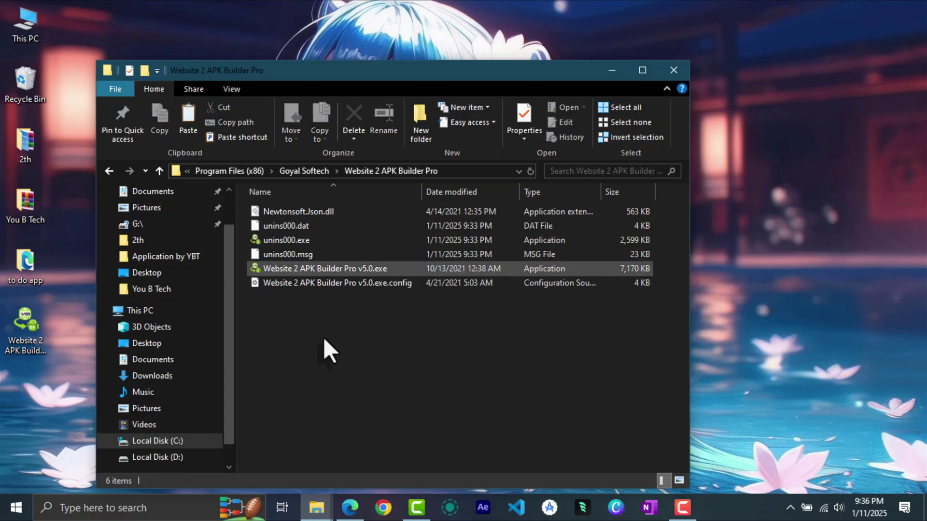
Move the desktop executable into the installation folder, replacing Website 2 APK Builder Pro v5.0.exe, and launch it with the folder window minimized
left_click_drag(19, 322, 389, 347)
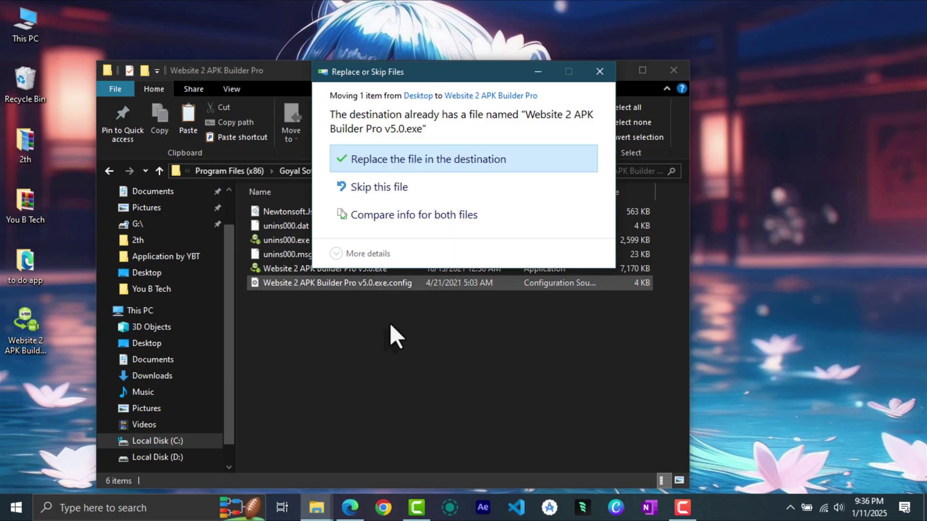
left_click(404, 160)
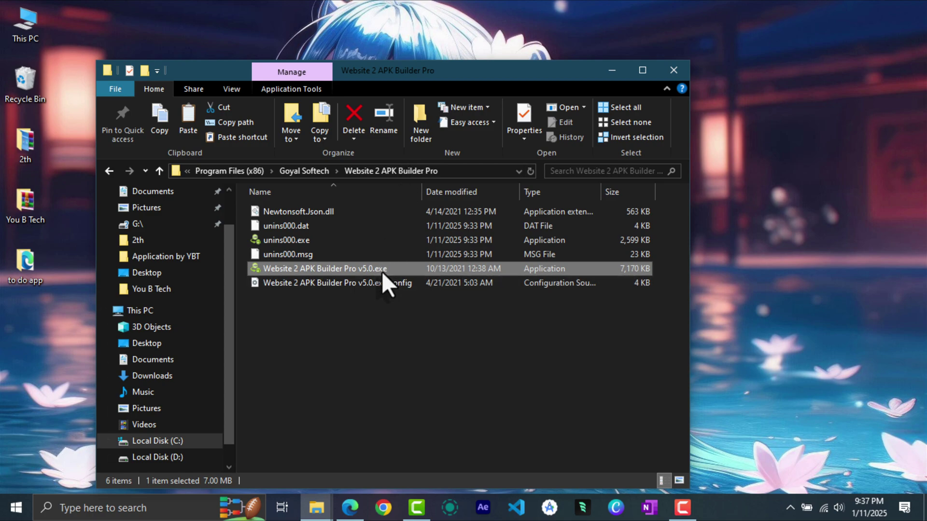
double_click(396, 265)
left_click(611, 70)
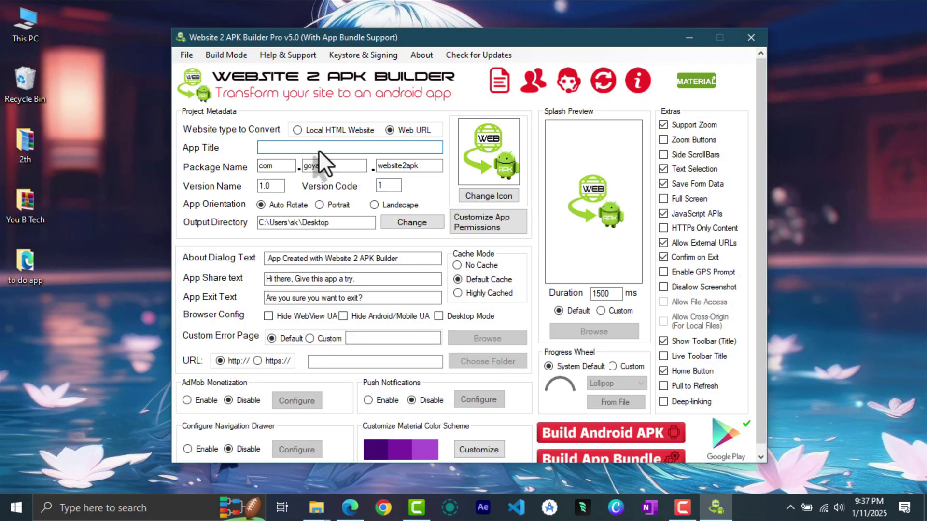
Set the app title to "To DO App" in the project metadata
left_click(345, 218)
left_click(340, 165)
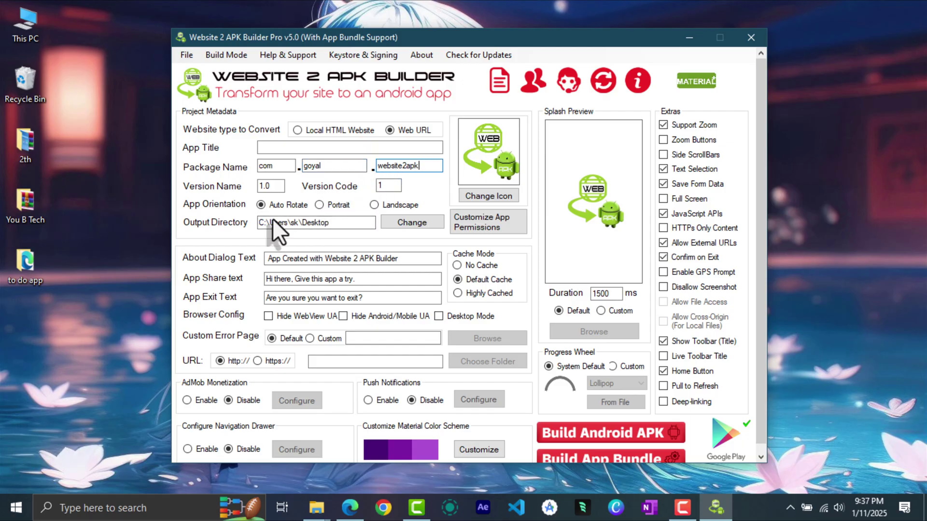
left_click(307, 148)
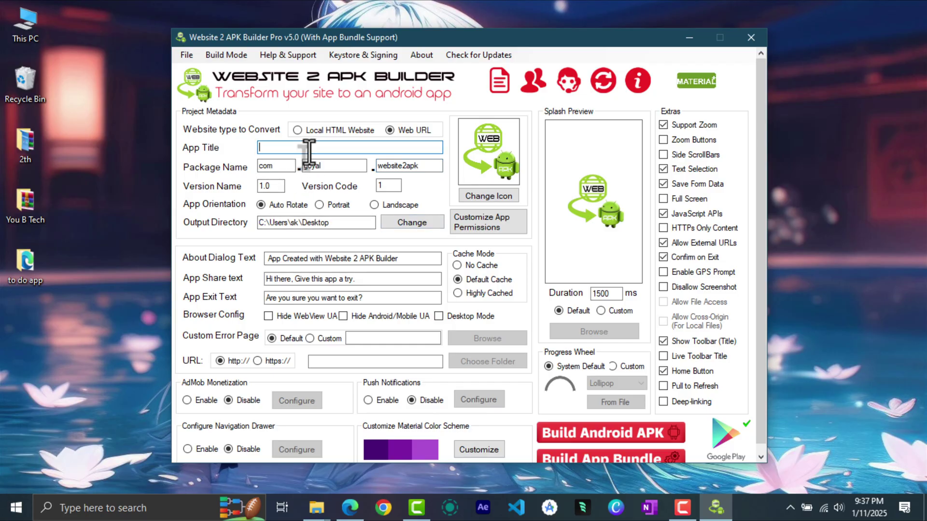
type("To DO App")
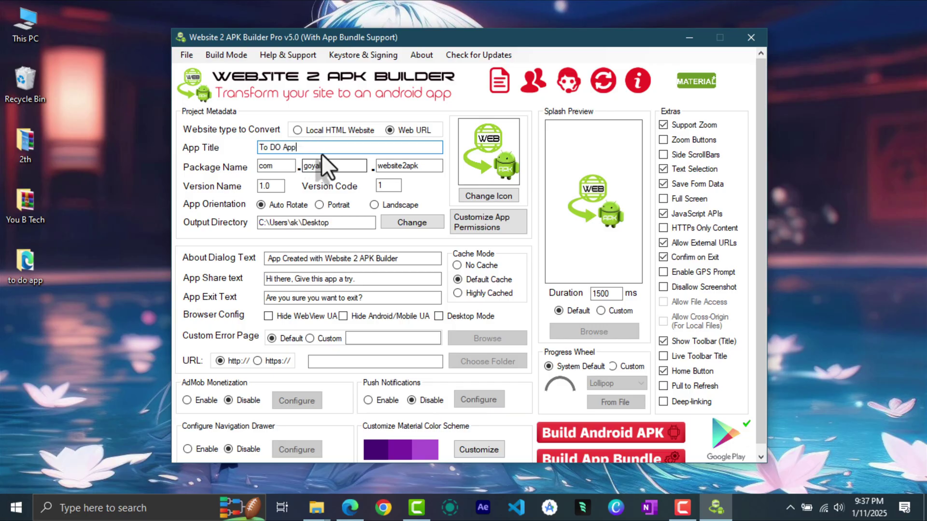
Go through the package name and version fields and set the app orientation to Portrait
double_click(420, 166)
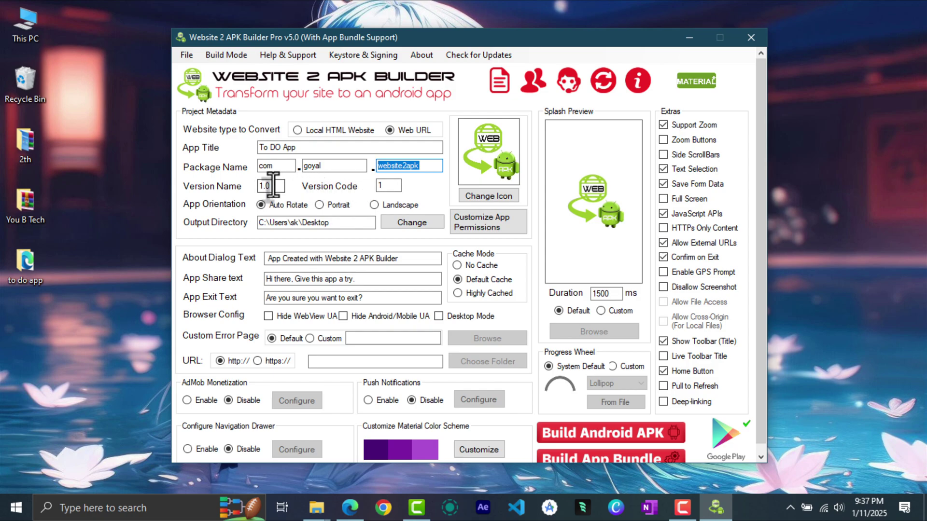
key("Tab")
key("Tab")
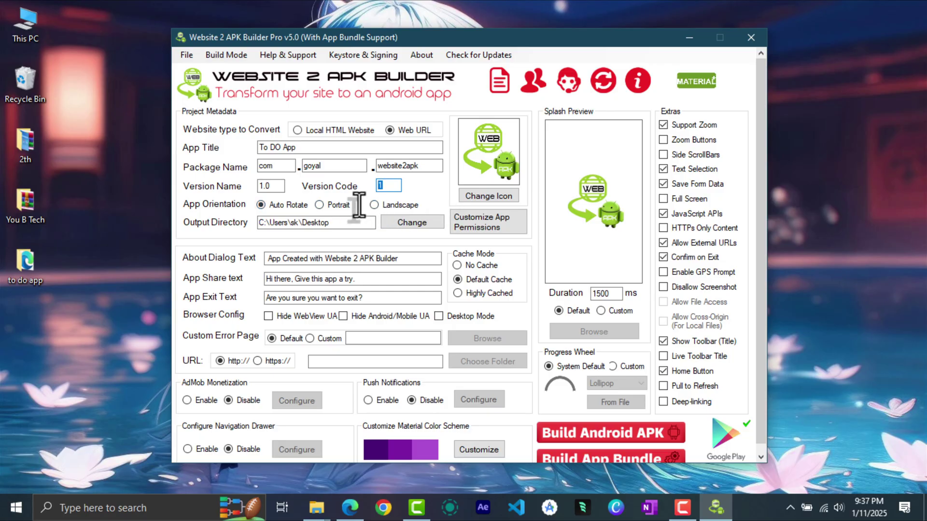
left_click(335, 207)
scroll(335, 207, "down", 1)
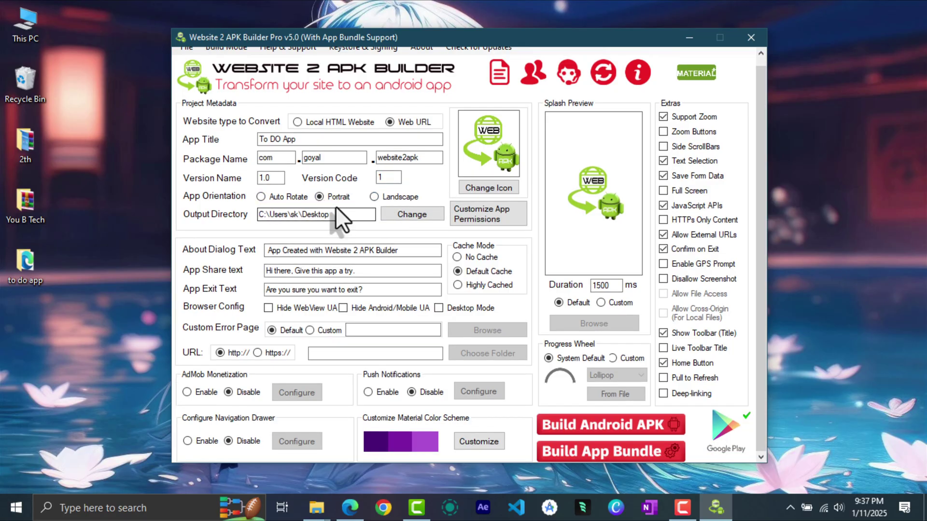
Choose the Desktop folder under This PC as the output directory
left_click(414, 216)
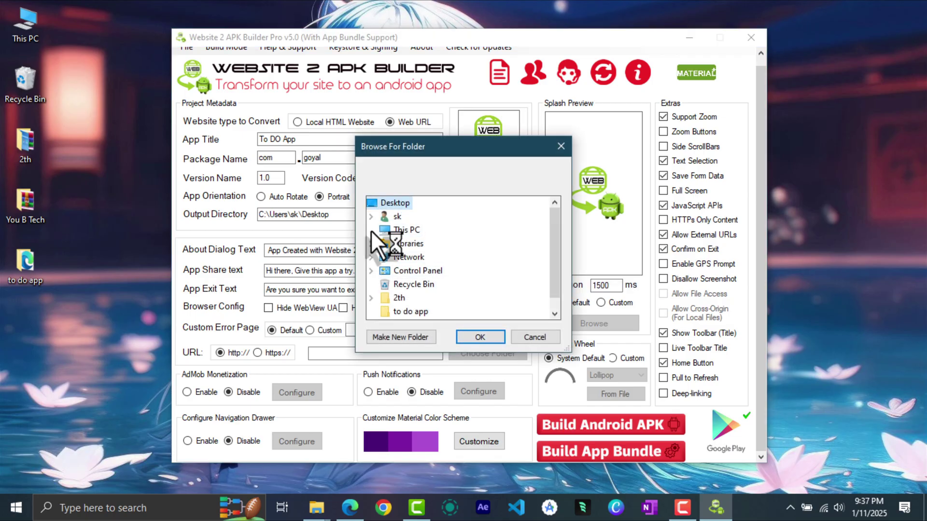
left_click(371, 230)
double_click(397, 231)
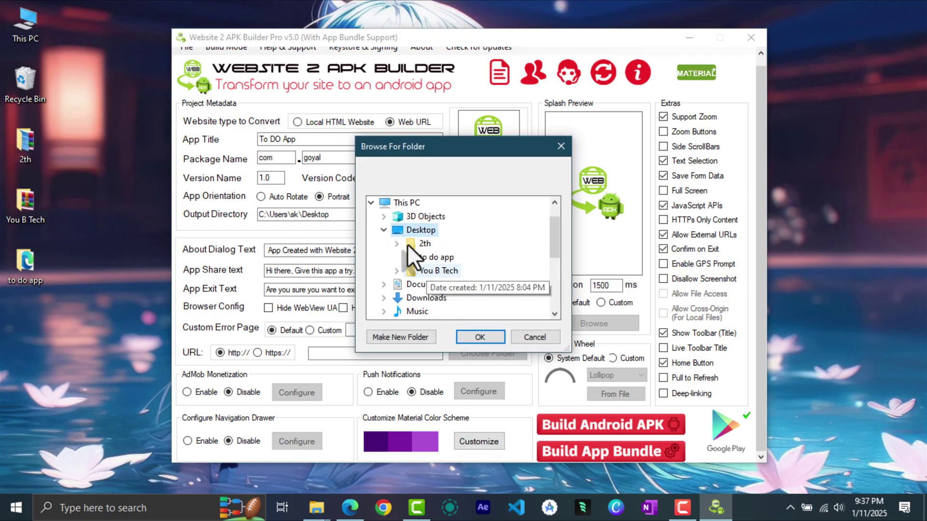
left_click(480, 337)
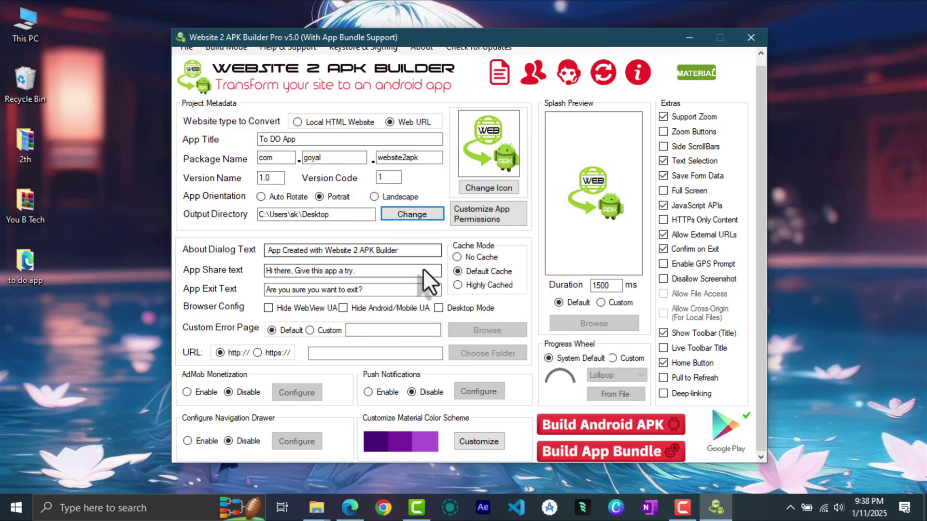
Review the app's About Dialog, App Share and App Exit texts
left_click_drag(404, 250, 204, 262)
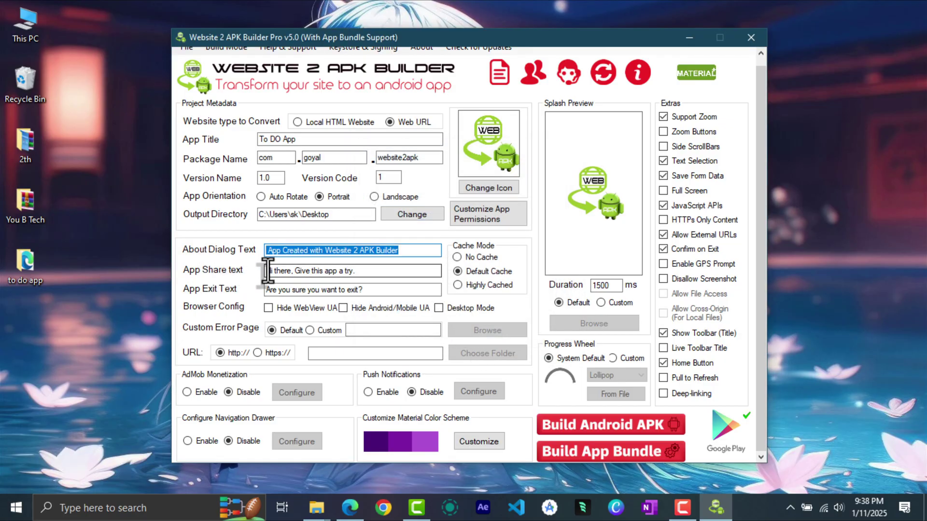
left_click_drag(357, 270, 156, 277)
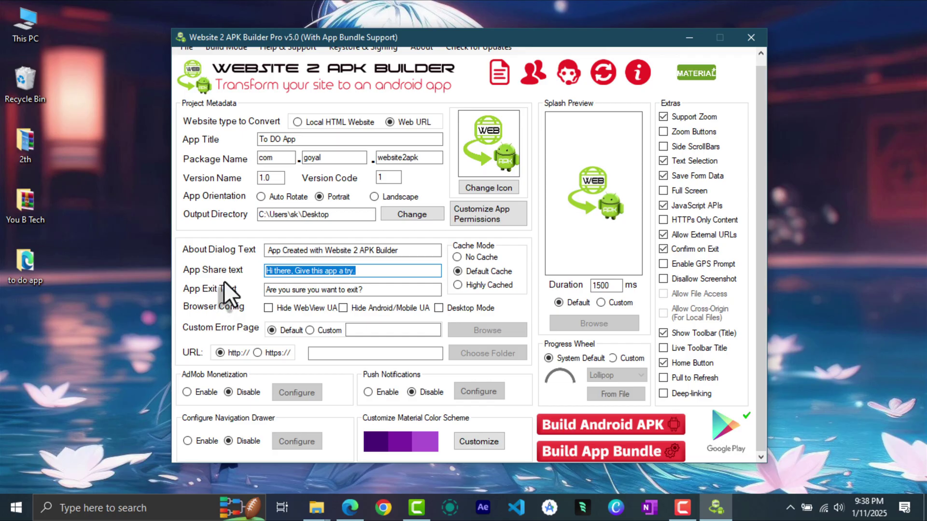
left_click_drag(364, 290, 209, 288)
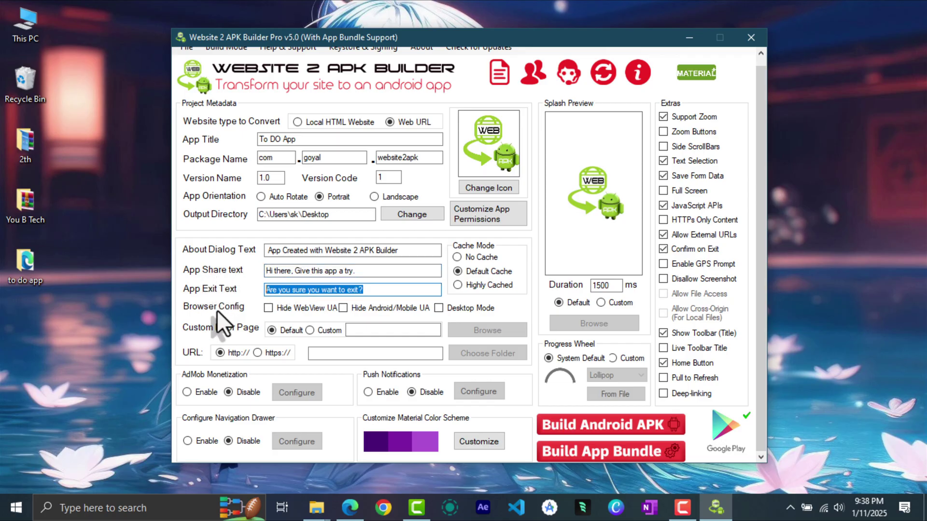
left_click(372, 294)
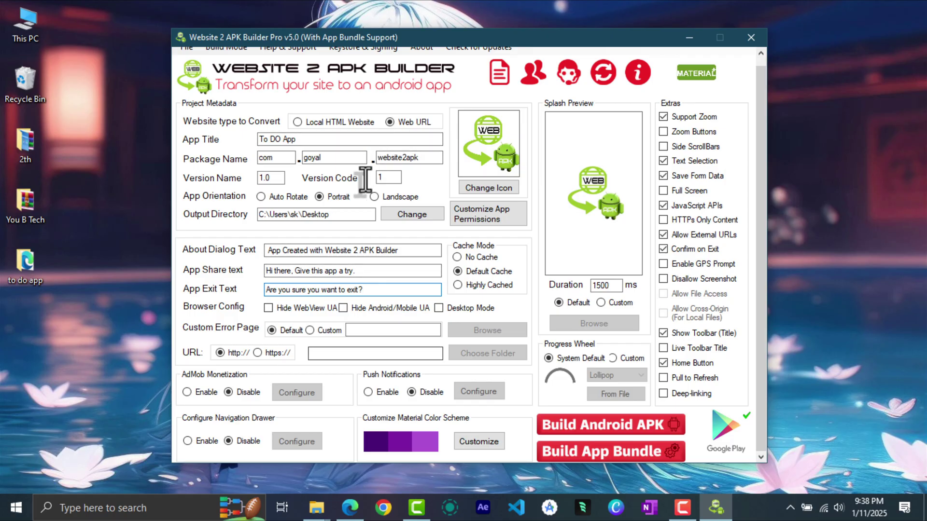
left_click(267, 352)
left_click(379, 354)
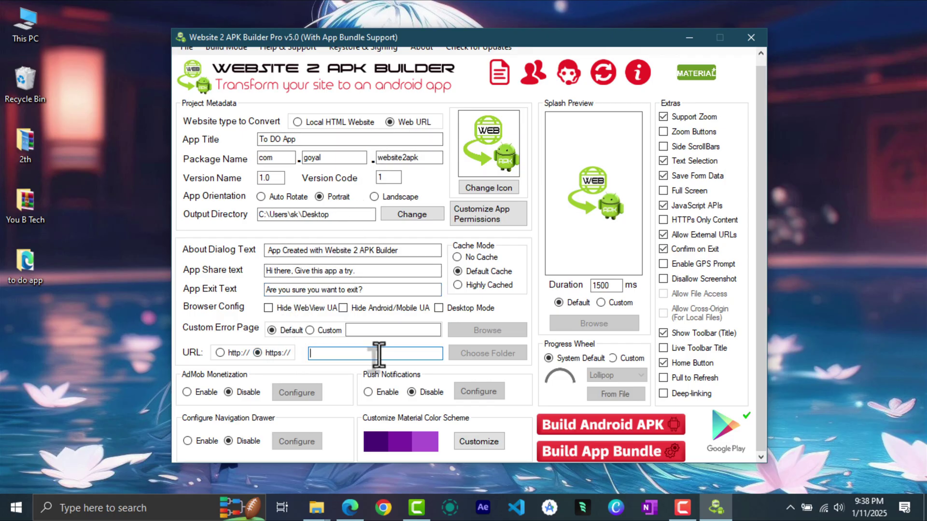
left_click(328, 122)
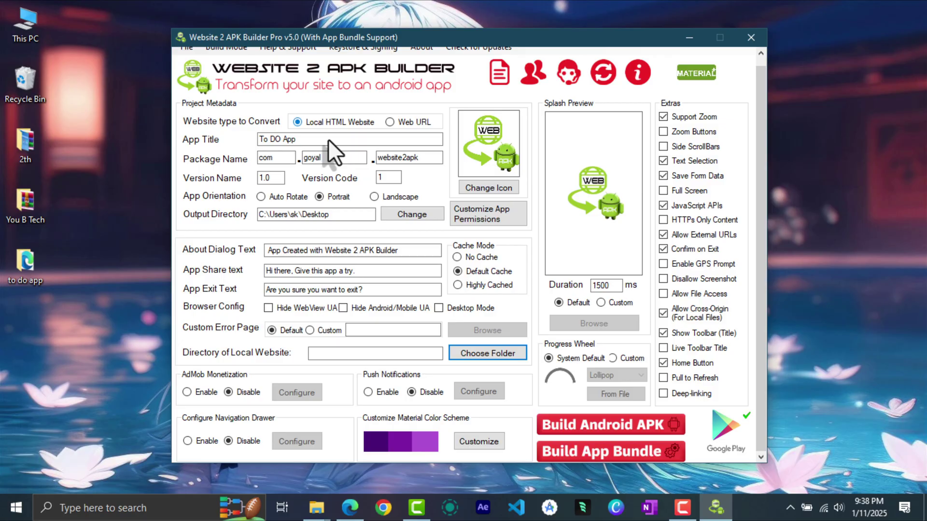
Open index.html from the desktop's to do app folder in the browser and shrink the browser window
left_click(27, 257)
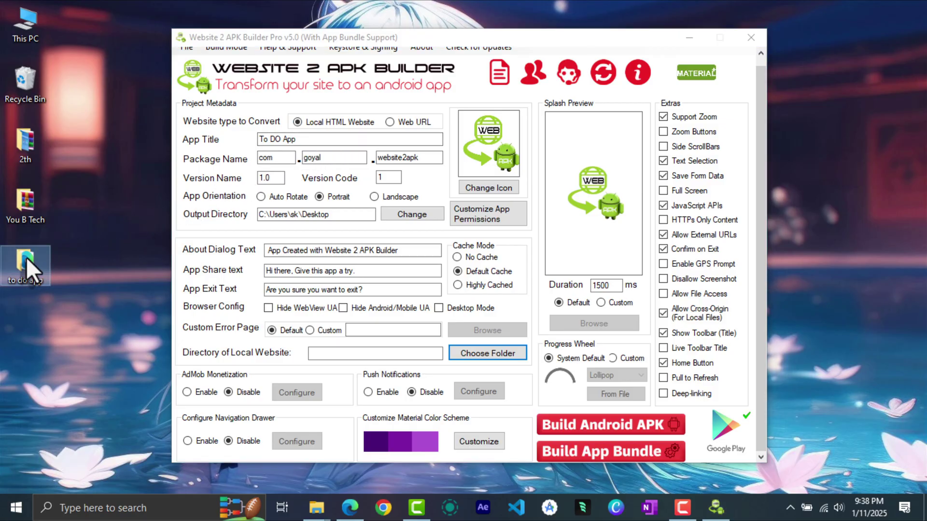
double_click(26, 257)
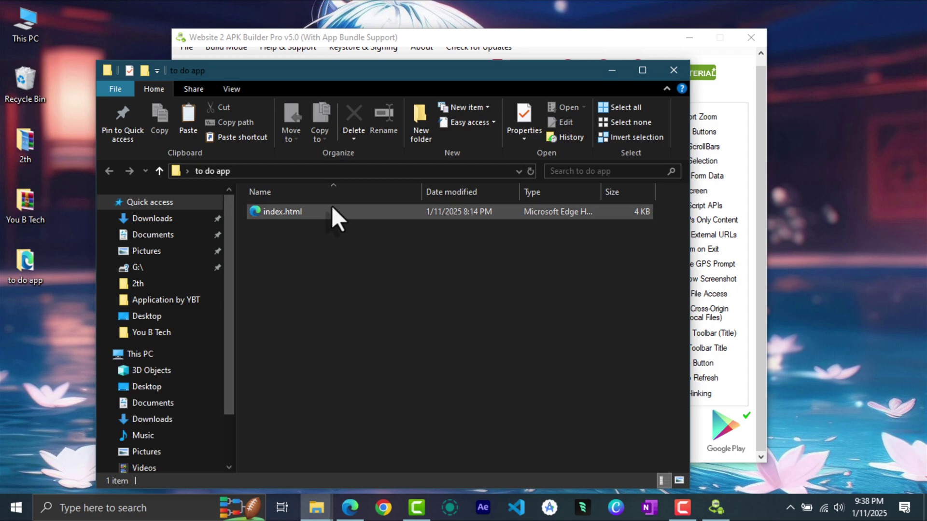
double_click(332, 208)
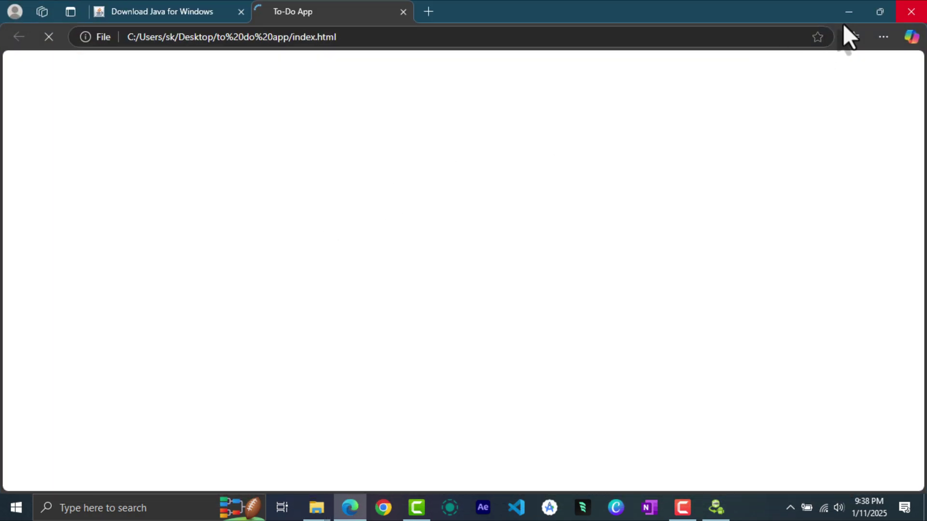
left_click(880, 11)
Test the to-do page by adding tasks "dhgrgh" and "tdhdt" and deleting the first, and close the browser and folder
left_click(264, 133)
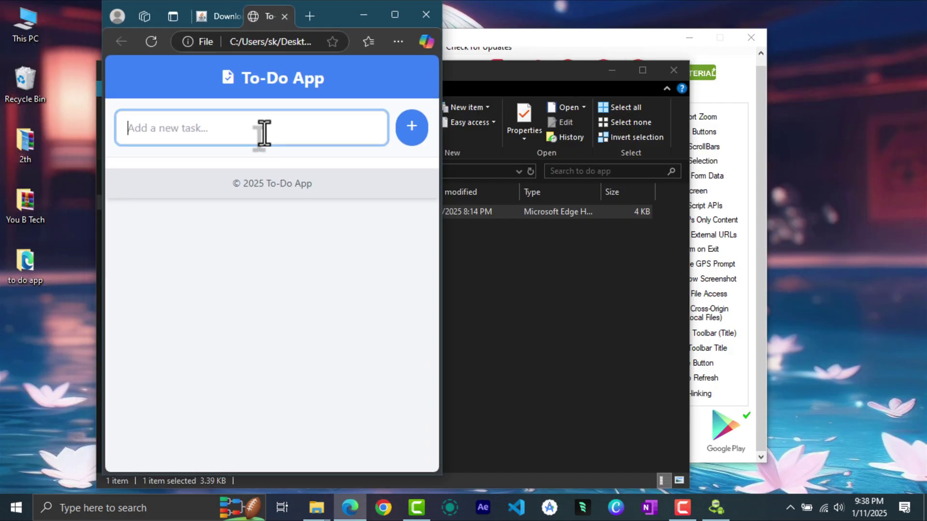
type("dhgrgh")
left_click(413, 144)
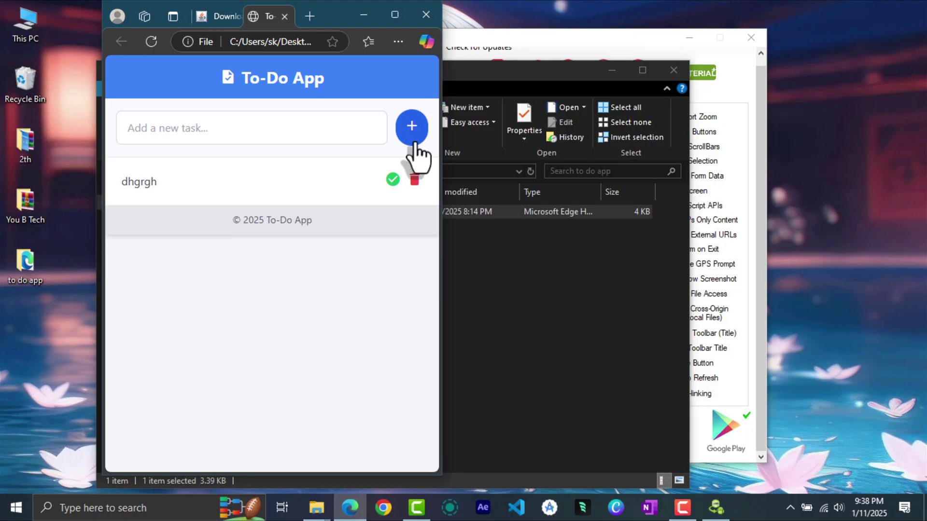
left_click(317, 128)
type("tdhdt")
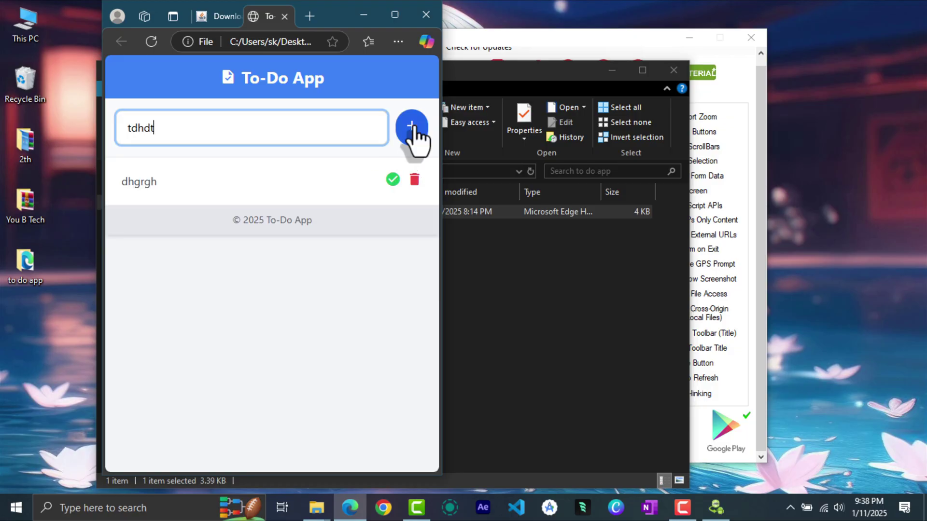
left_click(412, 127)
left_click(414, 181)
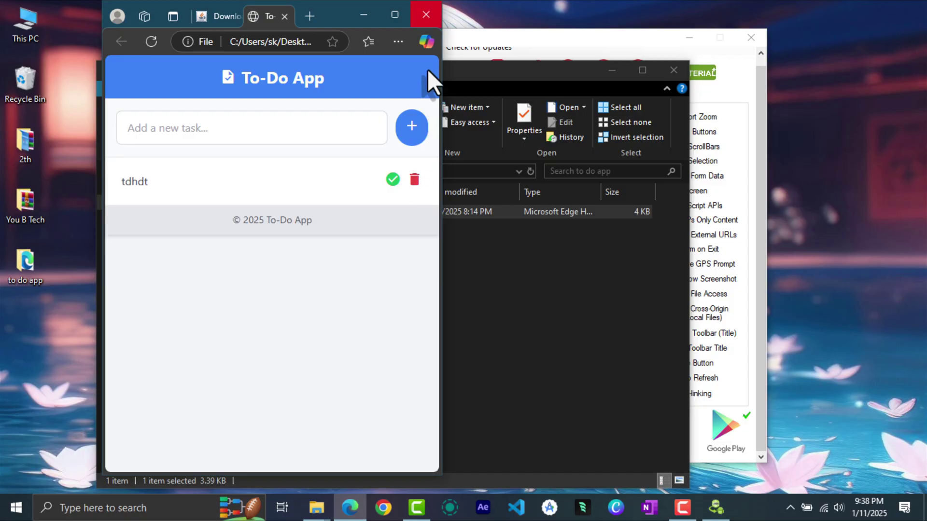
left_click(433, 16)
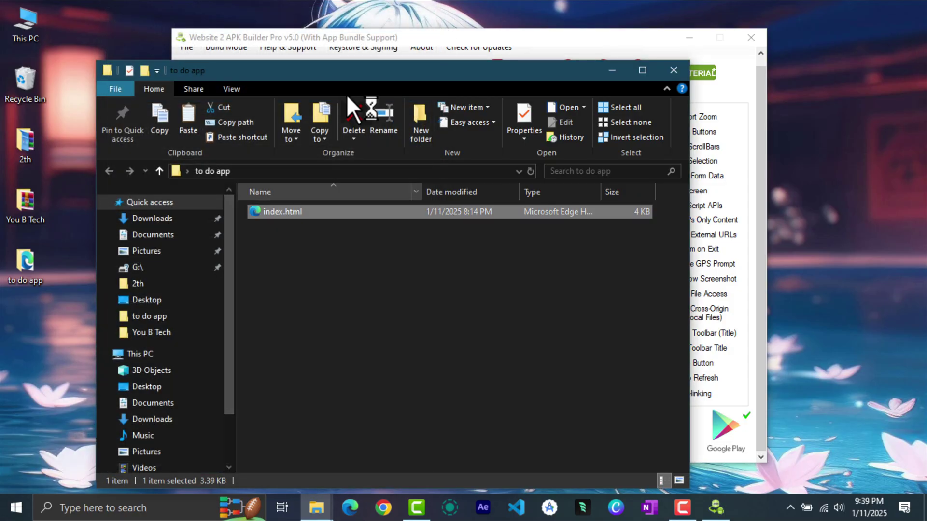
left_click(674, 70)
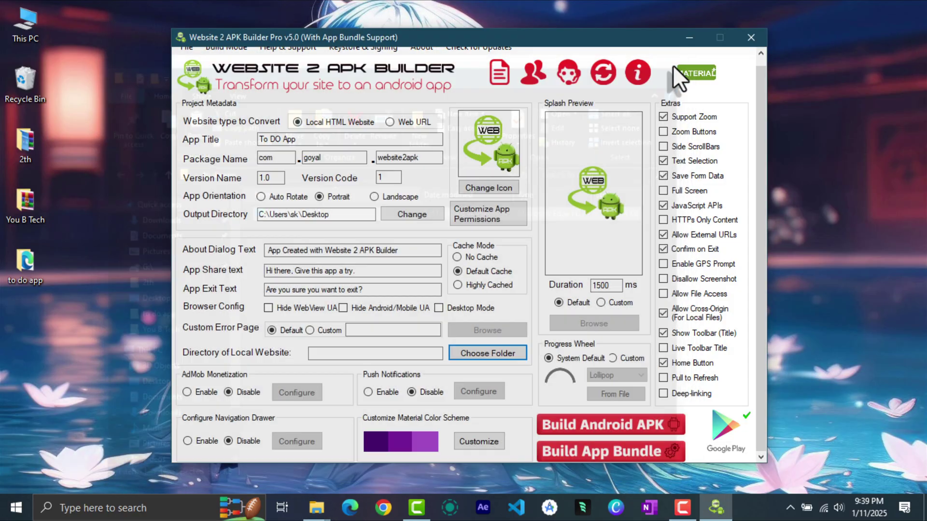
Reopen the to do app folder to check its index.html file and close the folder
double_click(19, 263)
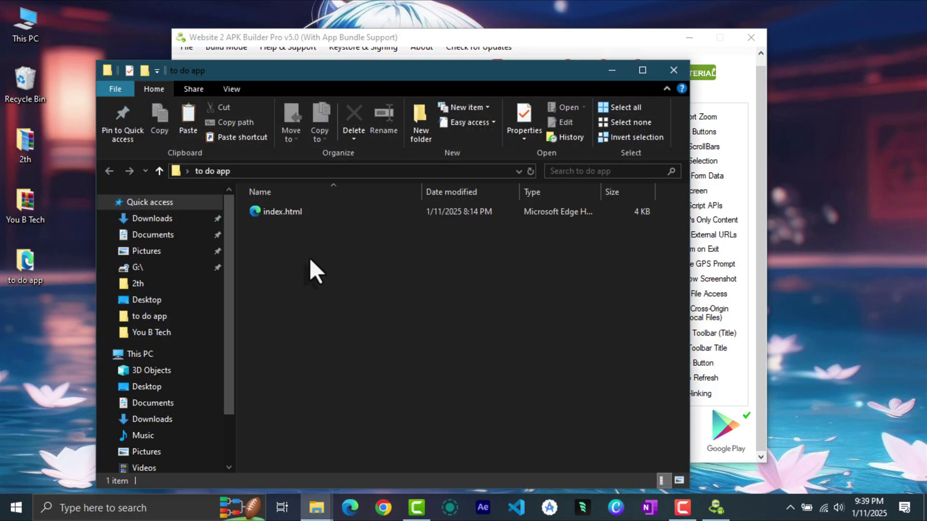
left_click_drag(309, 258, 292, 188)
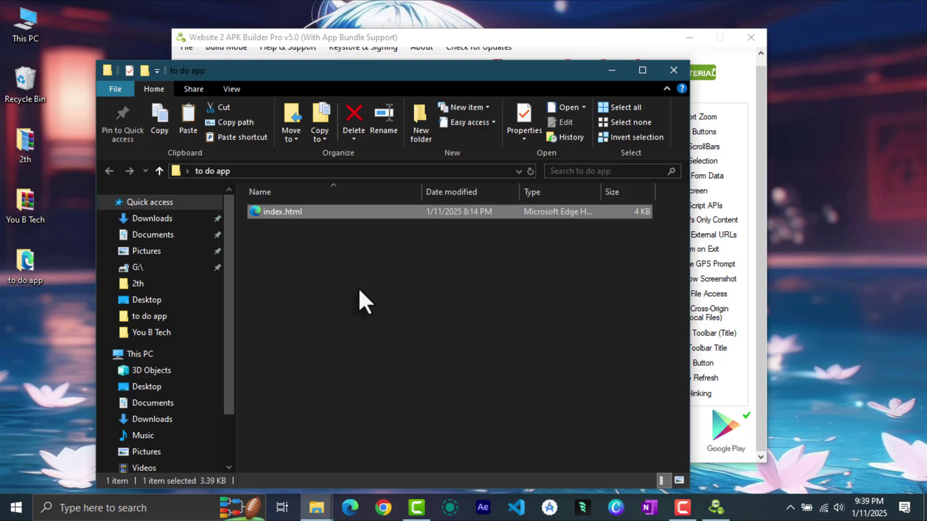
left_click(685, 73)
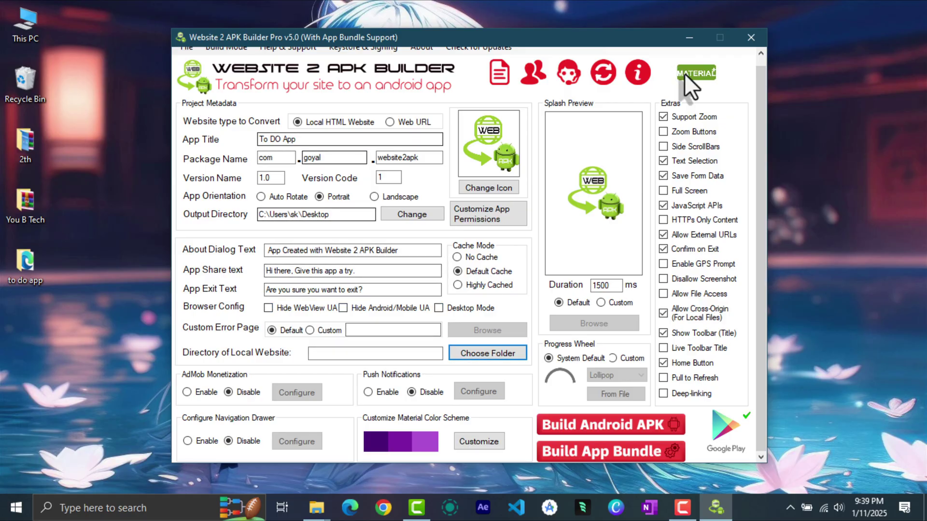
Choose the to do app folder under This PC > Desktop as the directory of the local website
left_click(483, 354)
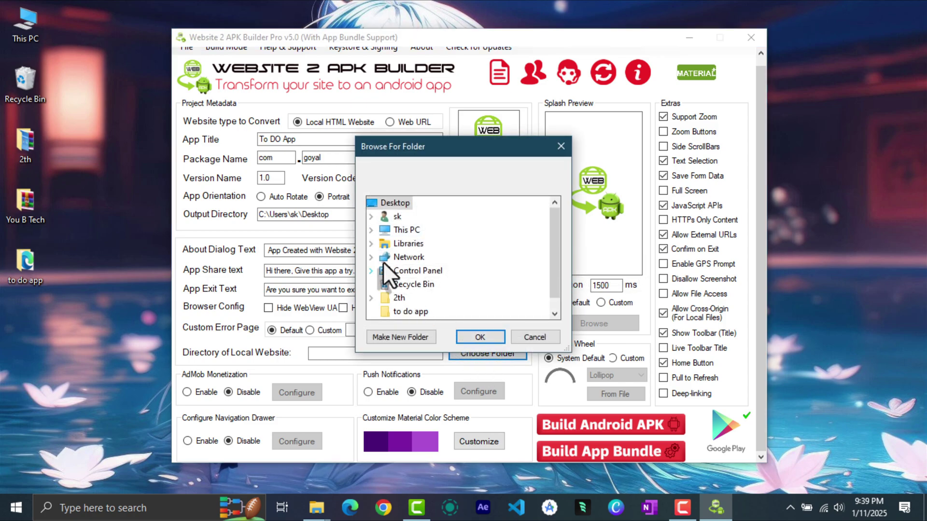
left_click(371, 230)
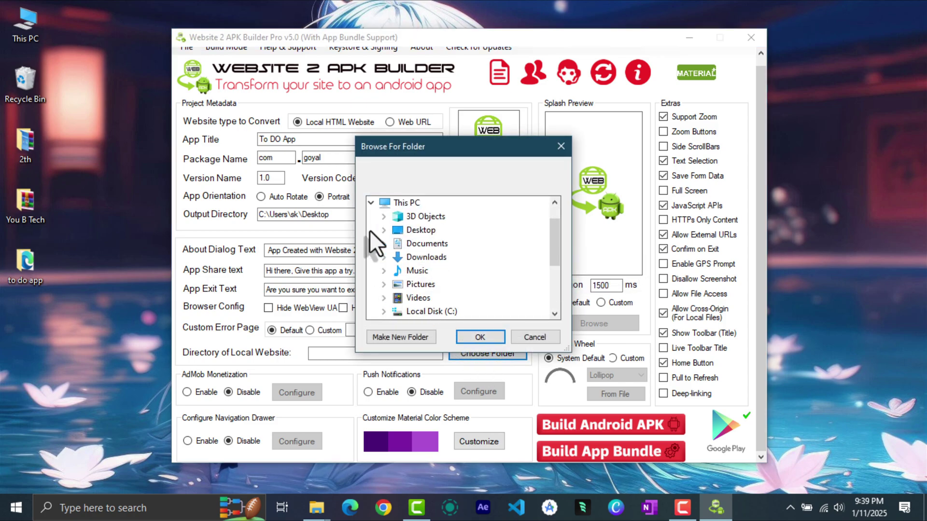
scroll(372, 237, "down", 3)
scroll(372, 243, "up", 3)
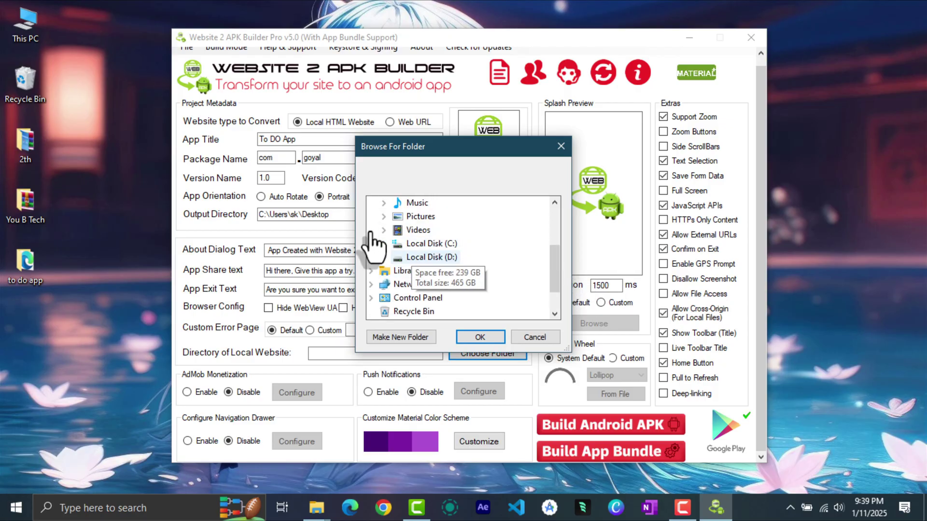
left_click(384, 243)
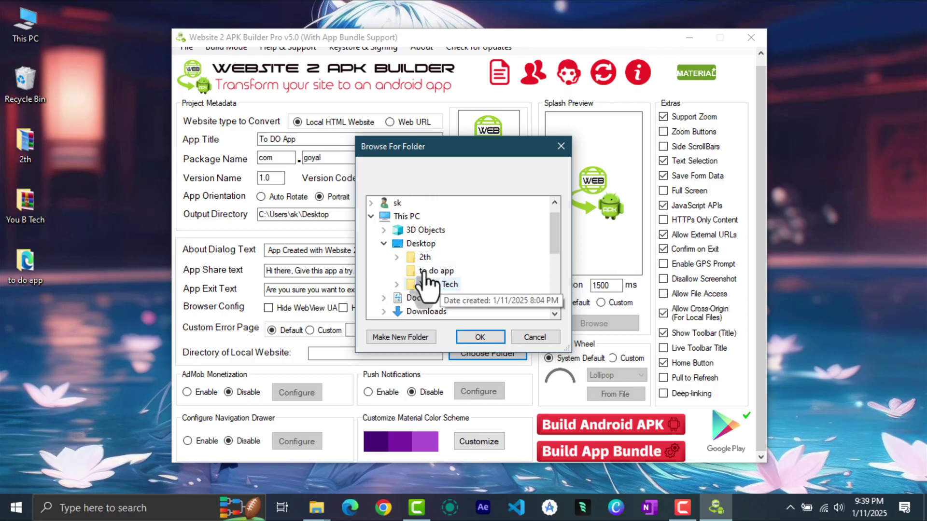
left_click(425, 270)
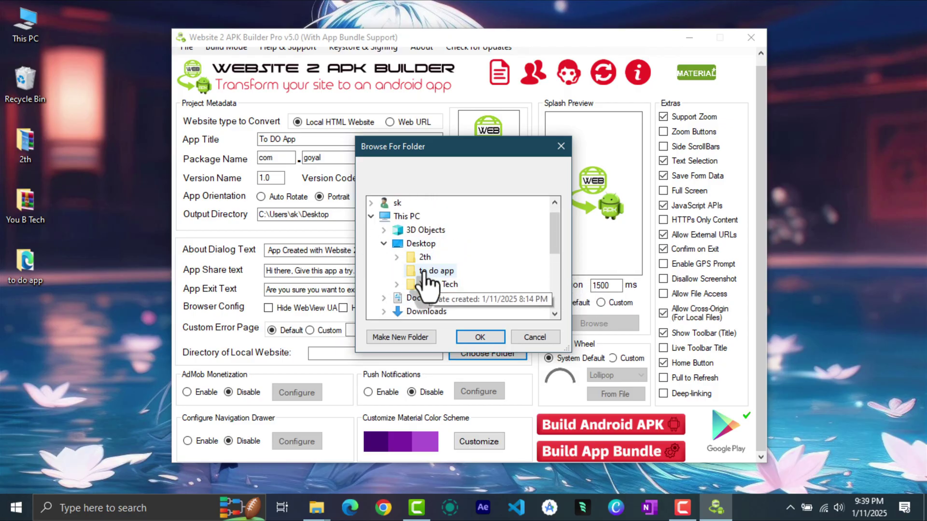
left_click(476, 336)
left_click_drag(424, 355, 289, 357)
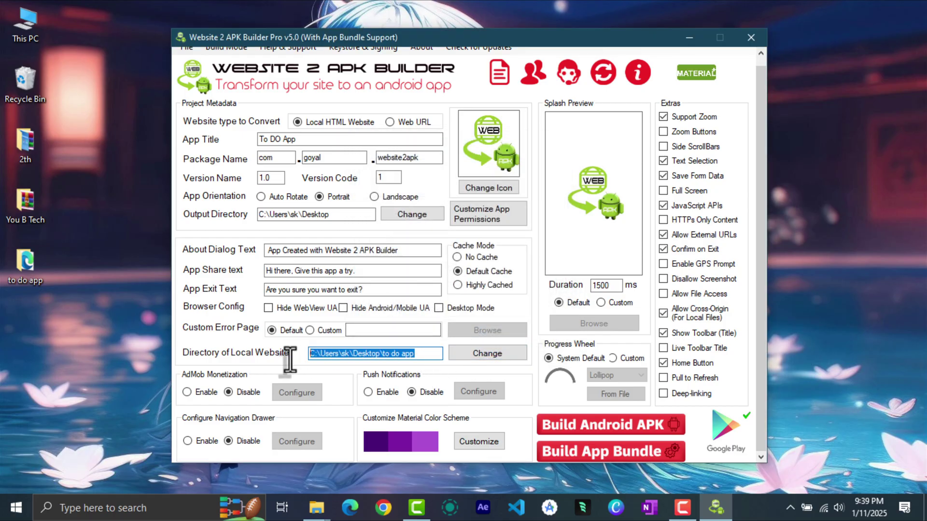
left_click(420, 354)
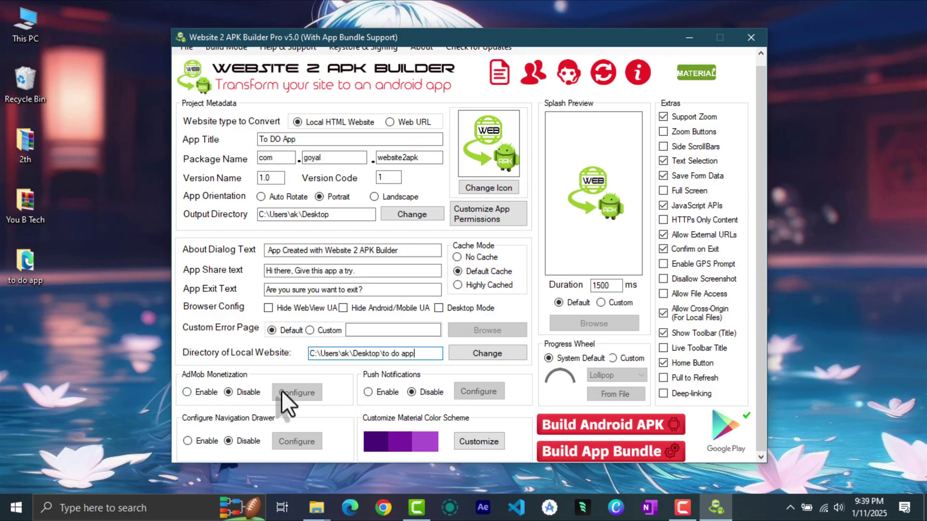
Look at the AdMob banner and interstitial ad options and close them without saving
left_click(193, 391)
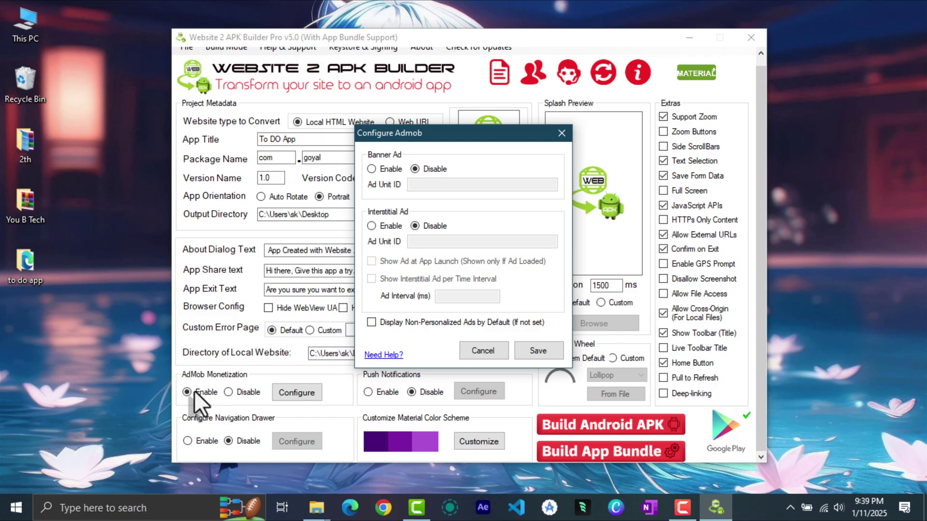
left_click(562, 132)
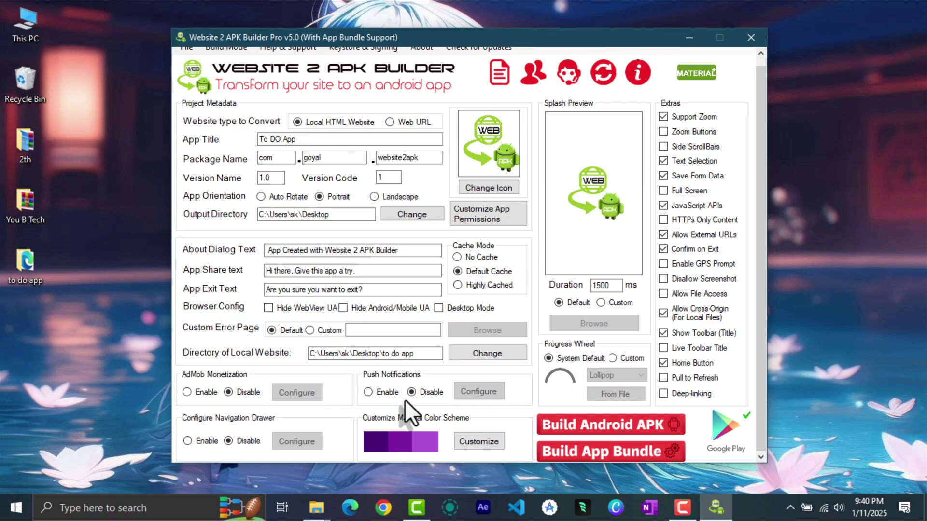
Preview the black, blue, teal and magenta Material color schemes and cancel without applying one
left_click(498, 442)
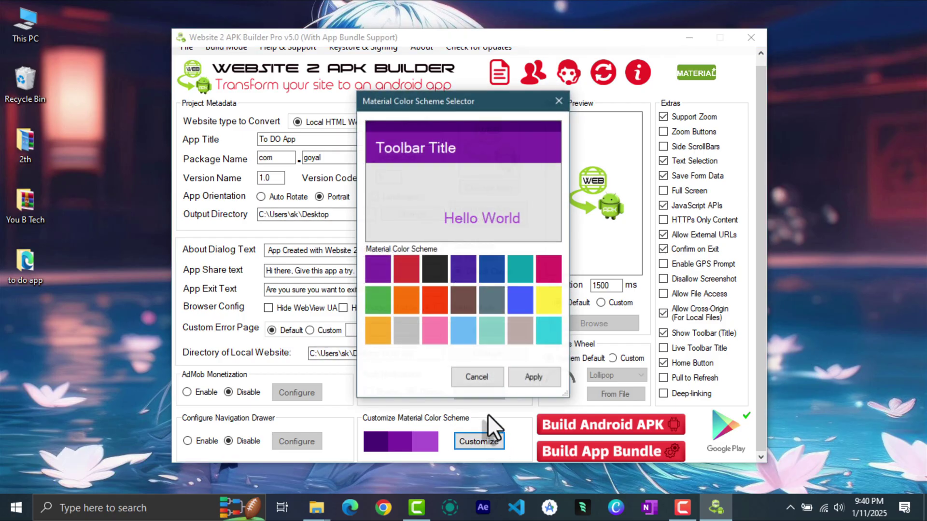
left_click(432, 266)
left_click(486, 269)
left_click(528, 270)
left_click(540, 273)
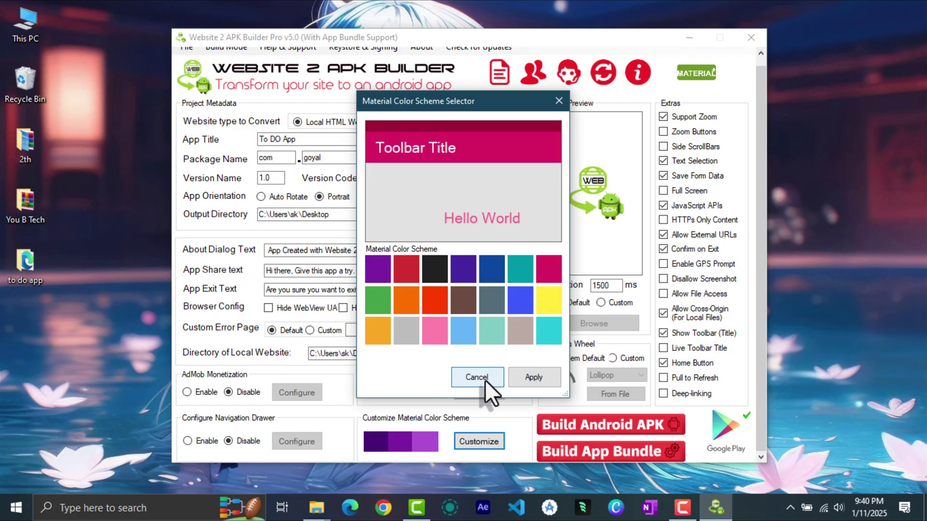
left_click(484, 381)
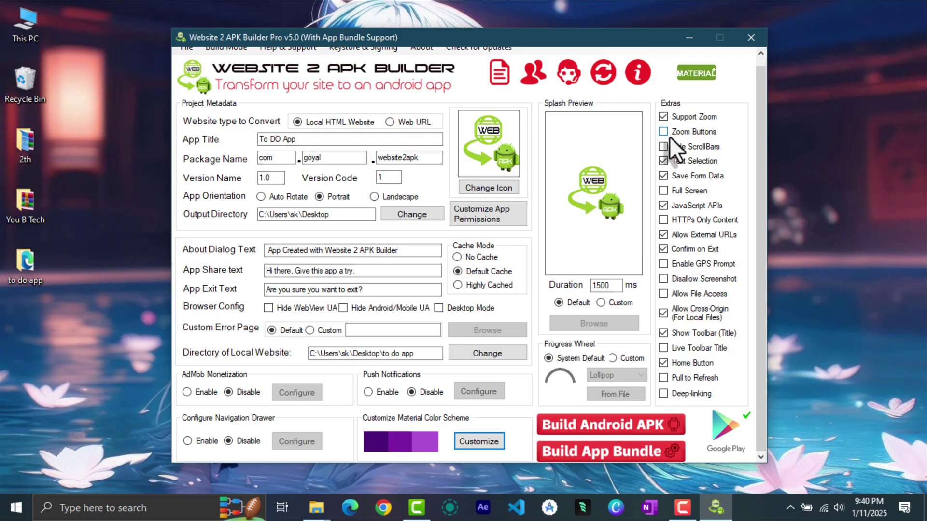
Change the app icon to unnamed.png from the 2th folder on the Desktop
left_click(505, 190)
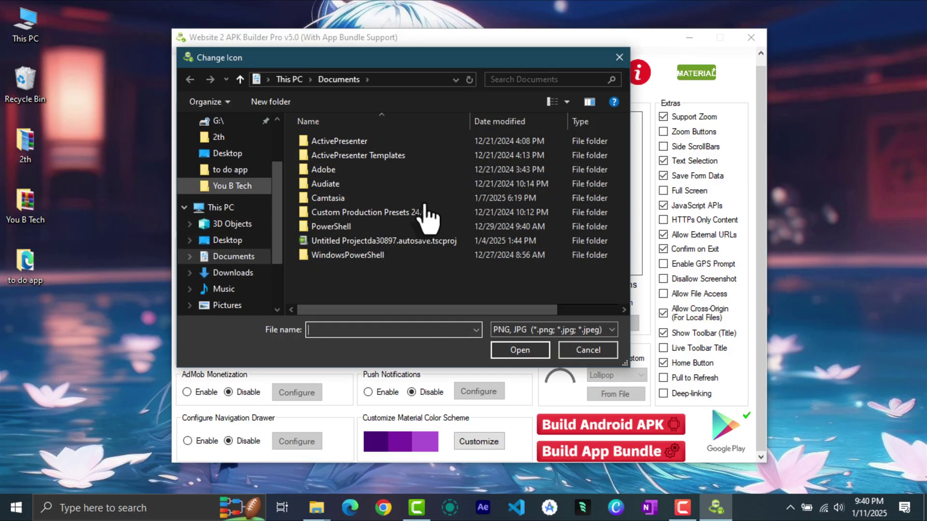
left_click(227, 240)
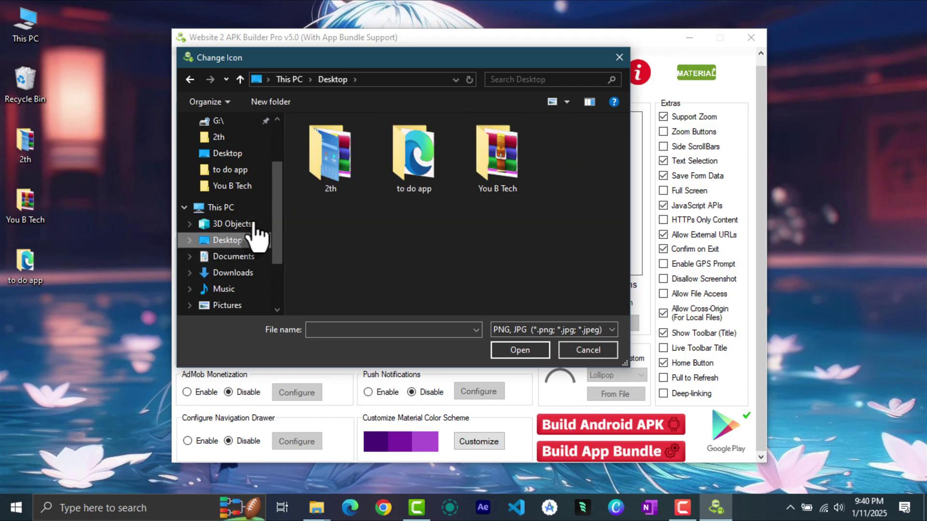
double_click(340, 170)
scroll(362, 237, "down", 2)
scroll(364, 242, "up", 2)
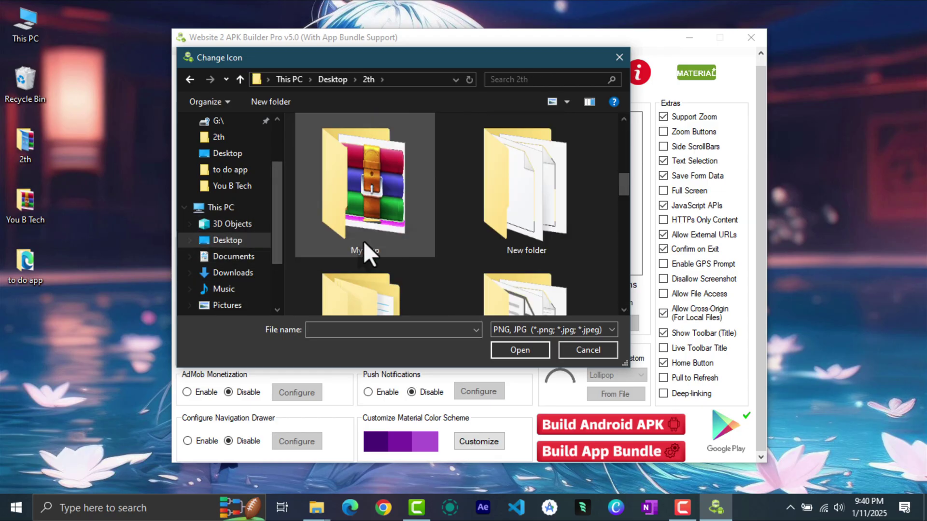
scroll(363, 241, "down", 5)
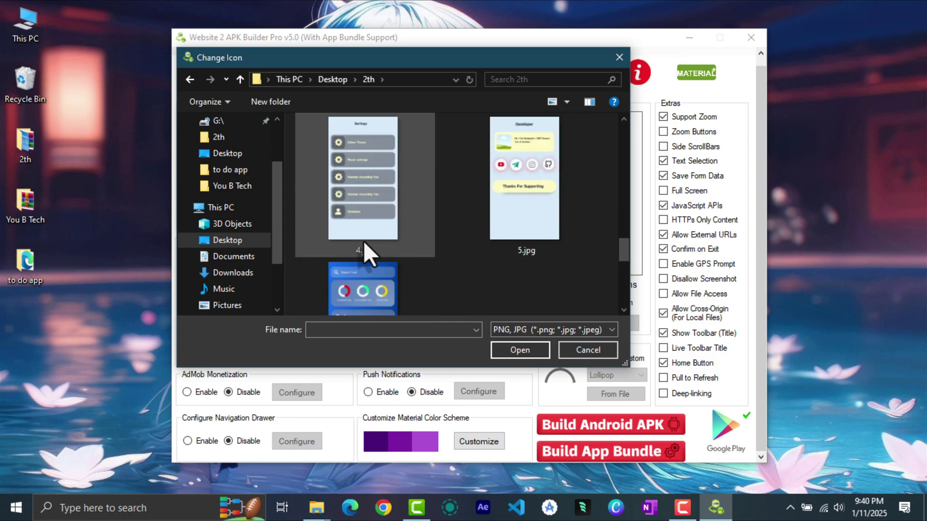
scroll(363, 241, "down", 5)
left_click(525, 227)
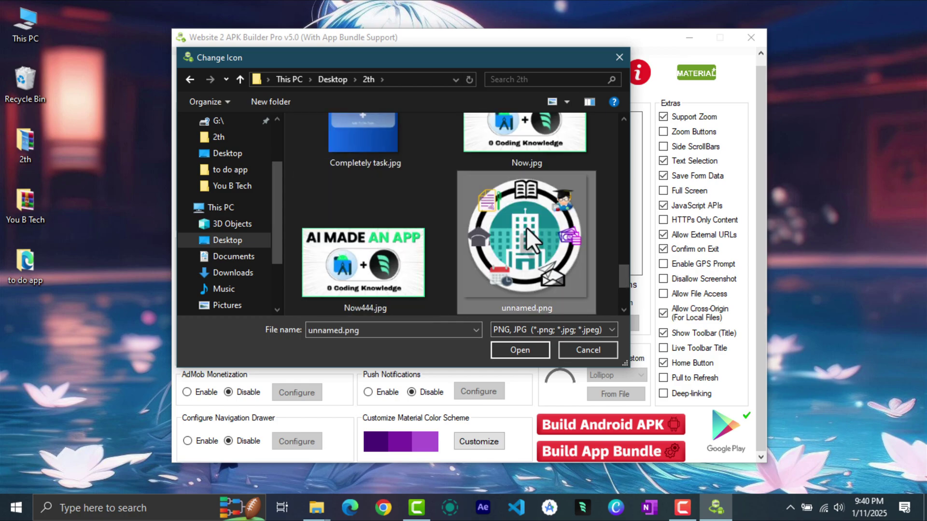
left_click(520, 350)
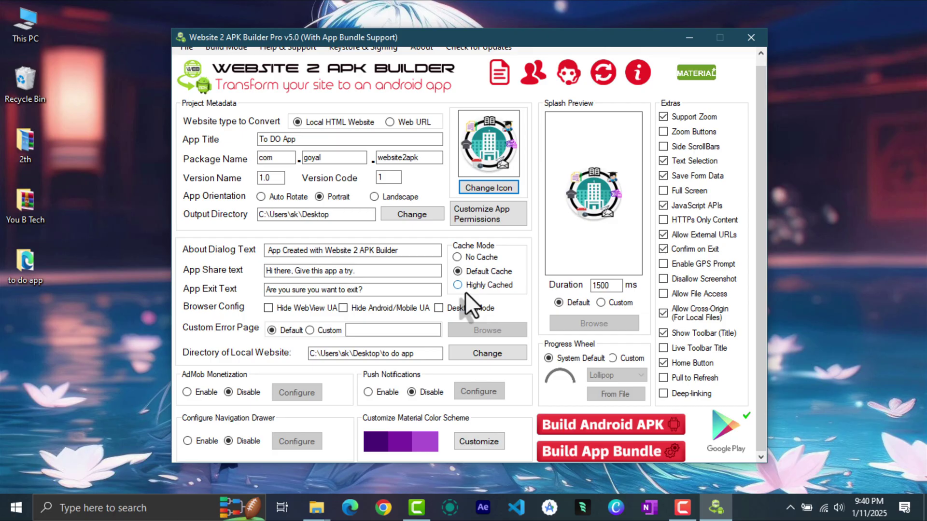
Set the cache mode to Highly Cached, disable Support Zoom and enable Full Screen, leaving HTTPs Only Content off
left_click(473, 289)
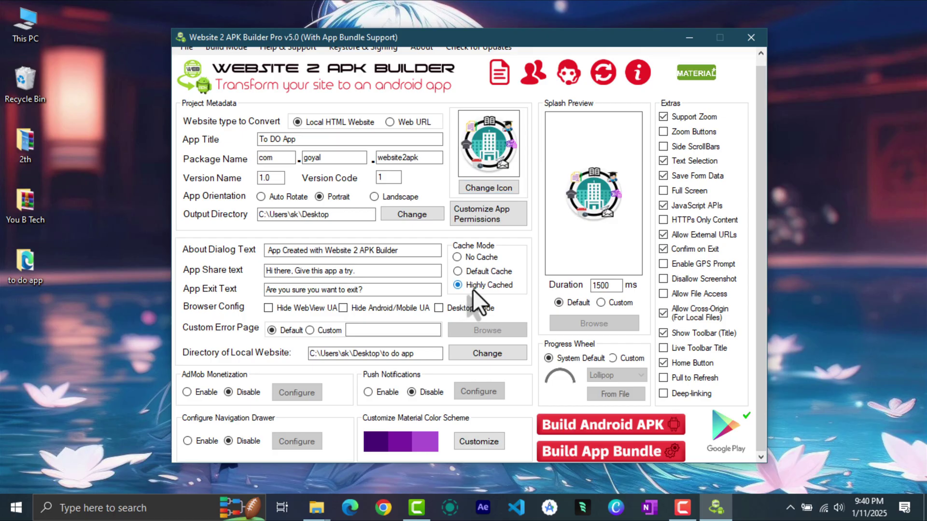
left_click(690, 117)
left_click(687, 217)
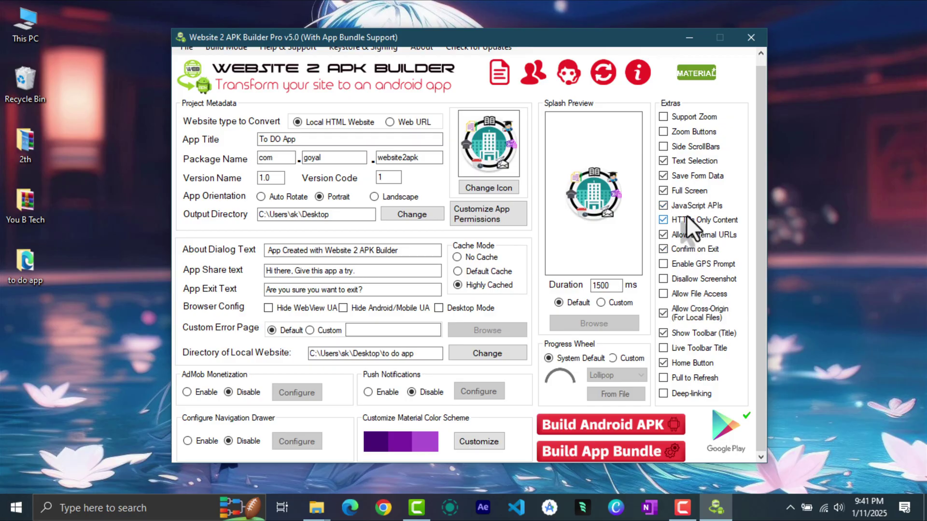
left_click(686, 216)
Try Allow File Access and turn it back off, and disable the Home Button extra
left_click(675, 294)
left_click(565, 292)
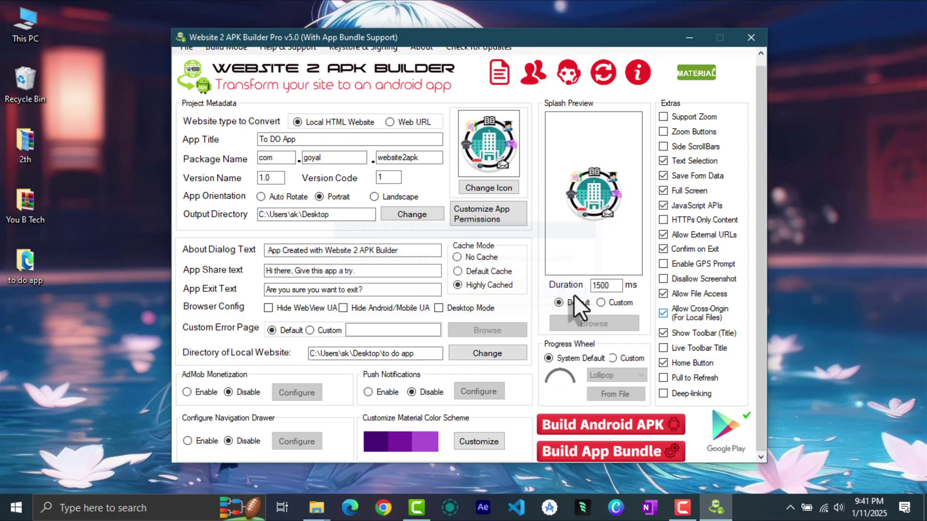
left_click(680, 297)
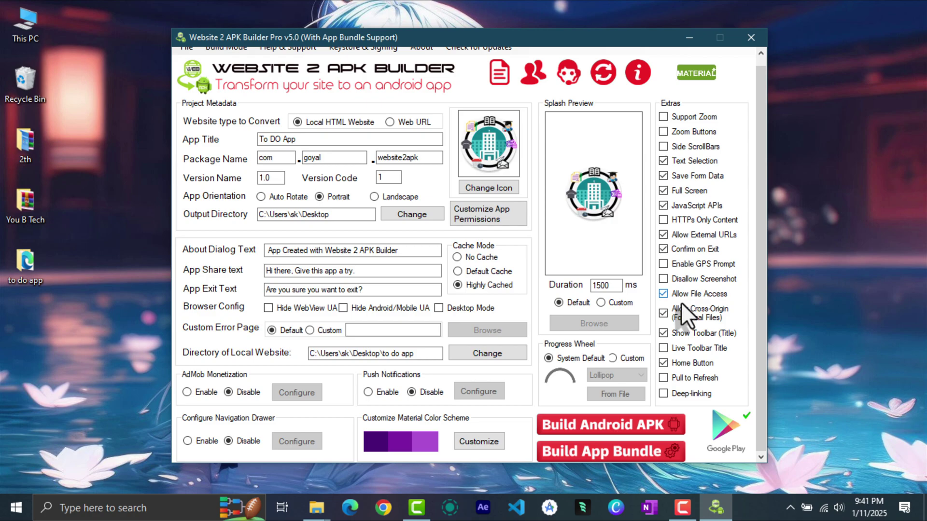
left_click(681, 364)
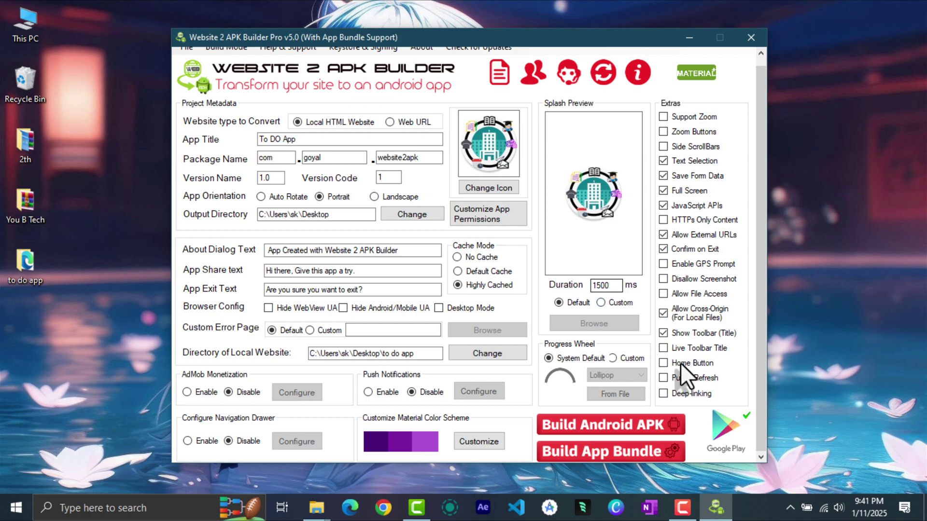
Customize the app permissions by disabling ACCESS_FINE_LOCATION and CAMERA and enabling RECORD_AUDIO / MODIFY_AUDIO_SETTINGS
left_click(510, 222)
left_click_drag(457, 147, 651, 167)
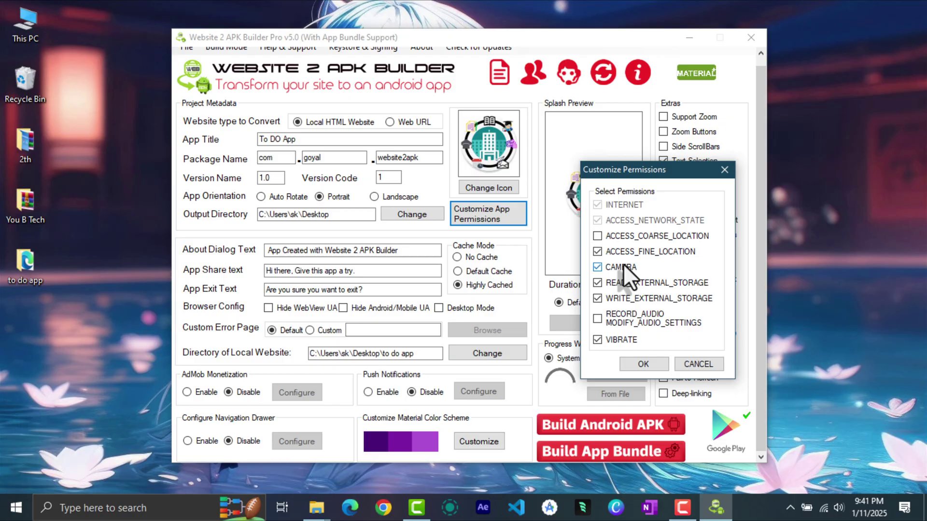
left_click(598, 253)
left_click(599, 267)
left_click(645, 321)
left_click(635, 365)
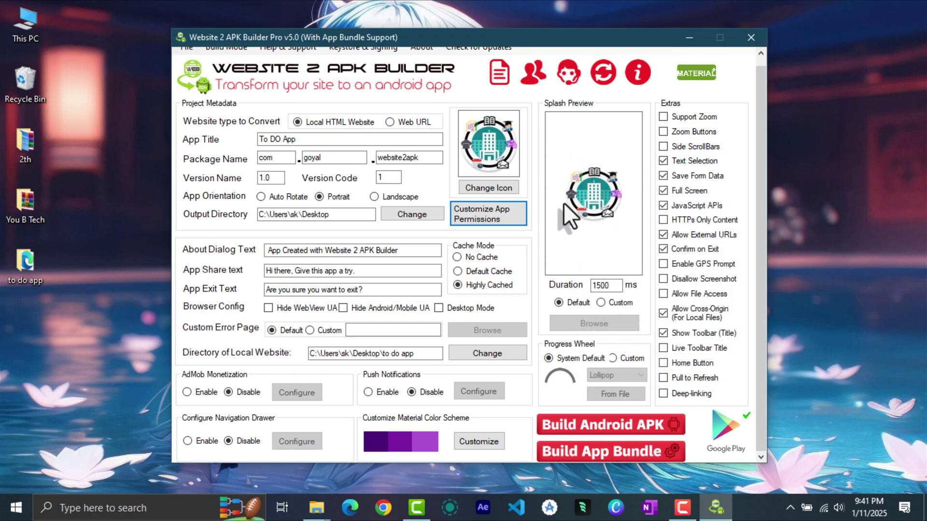
Build the Android APK from the configured project, finish the process and skip the Google Play keystore instructions
left_click_drag(491, 34, 494, 16)
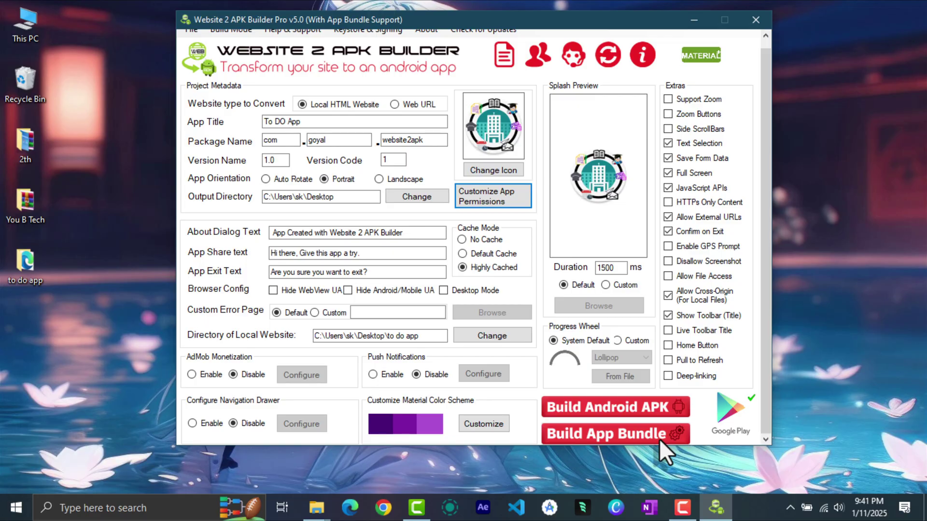
left_click(610, 407)
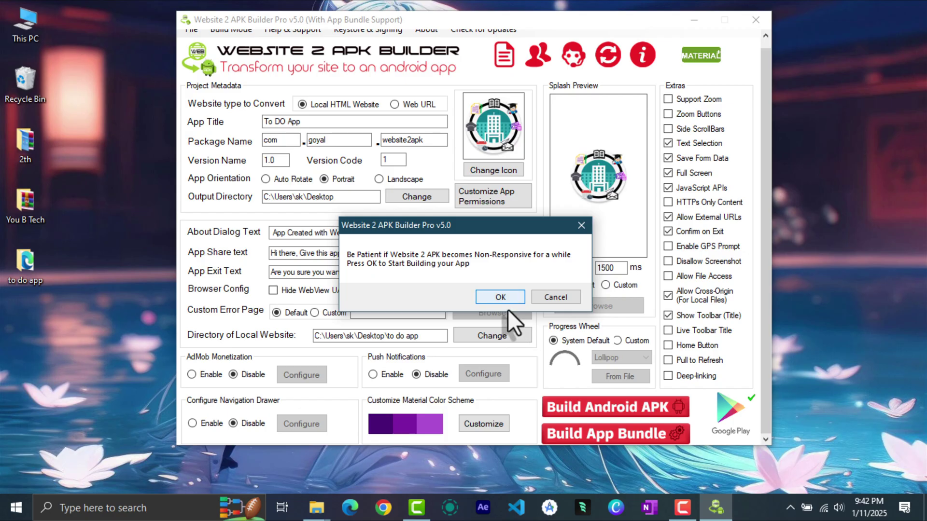
left_click(499, 297)
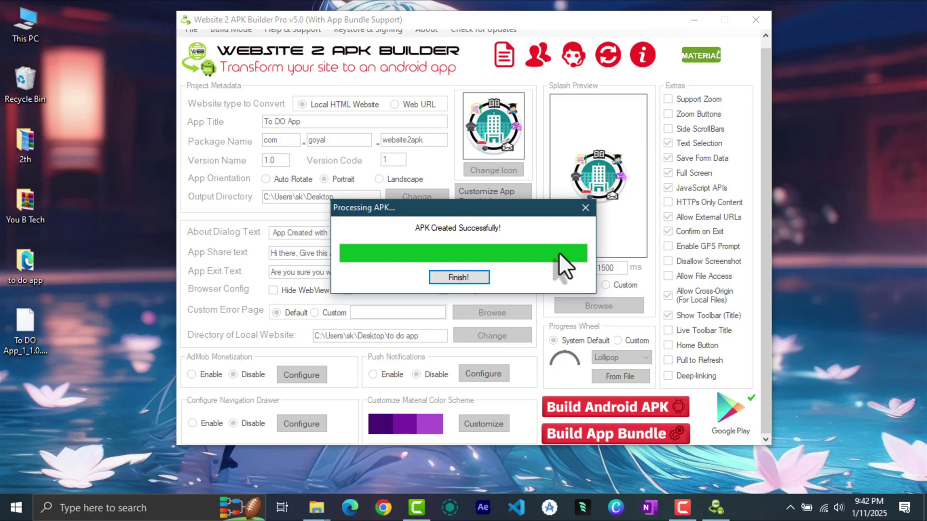
left_click(455, 279)
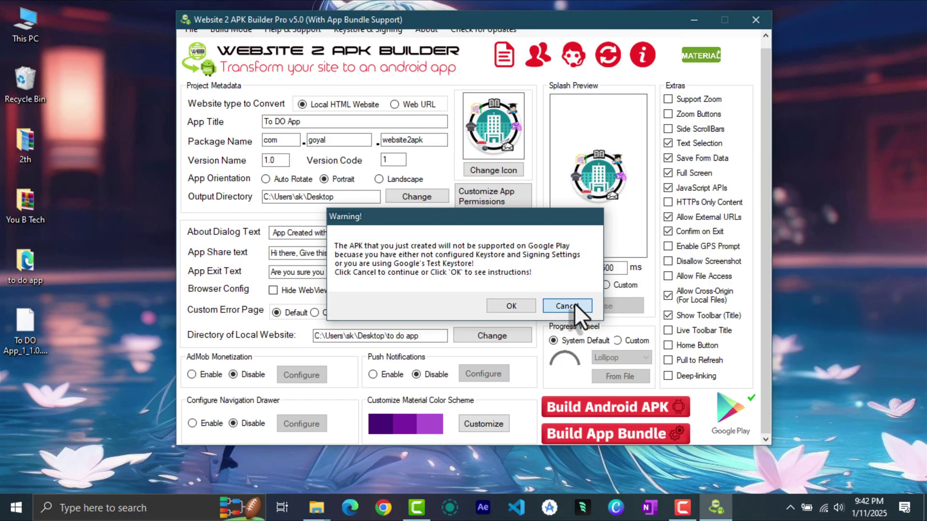
left_click(574, 303)
Close the builder and move the To DO App_1_1.0.apk file to the middle of the desktop
left_click(755, 19)
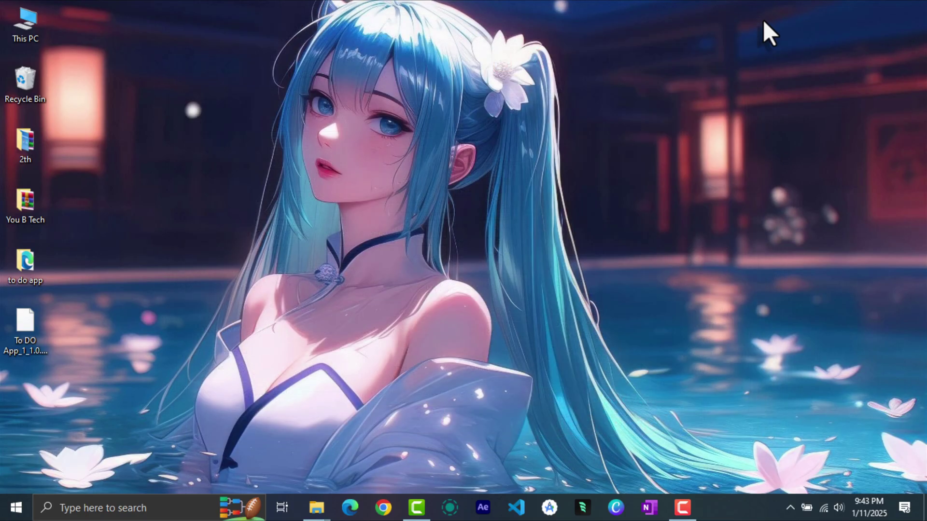
left_click_drag(19, 343, 579, 289)
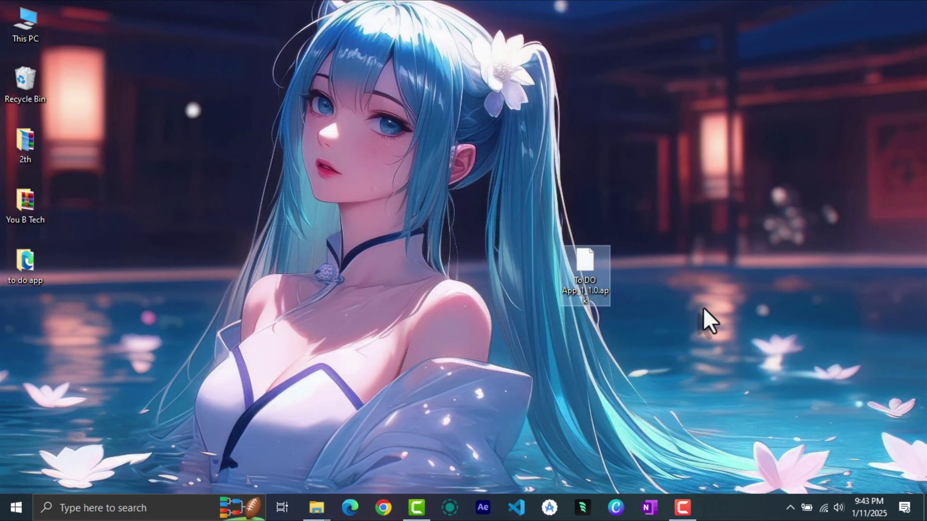